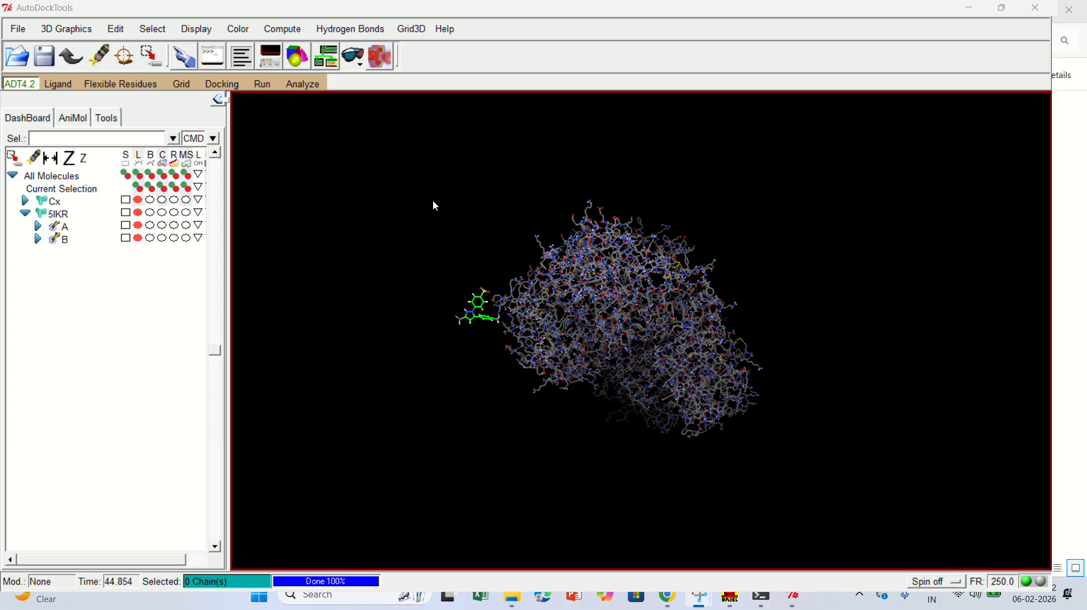
Open the Grid Box options and set the number of points to x 122, y 124 and z 126.
click(178, 85)
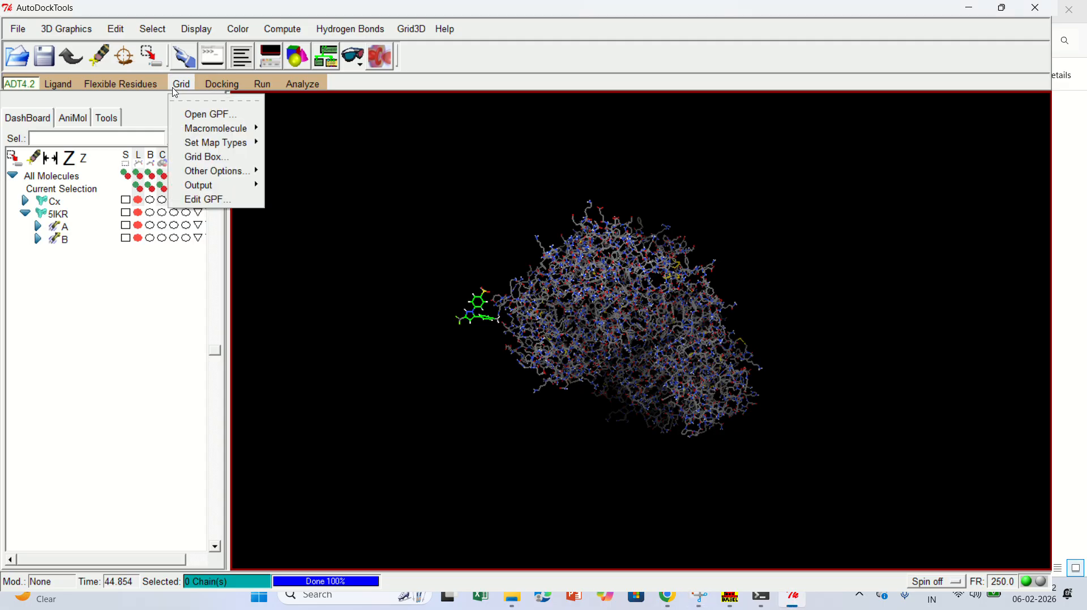
click(209, 156)
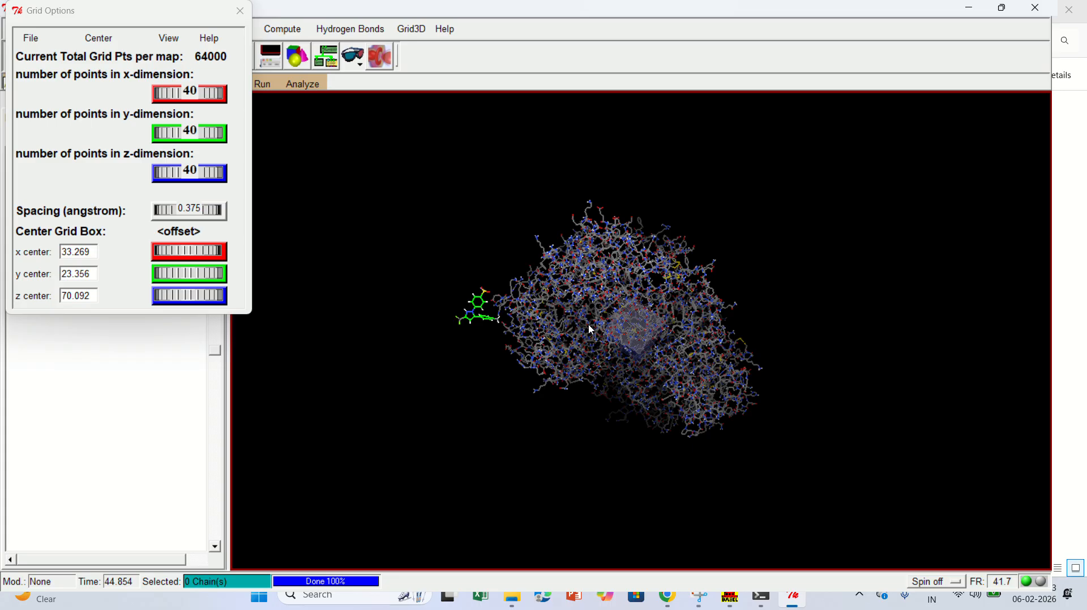
click(184, 94)
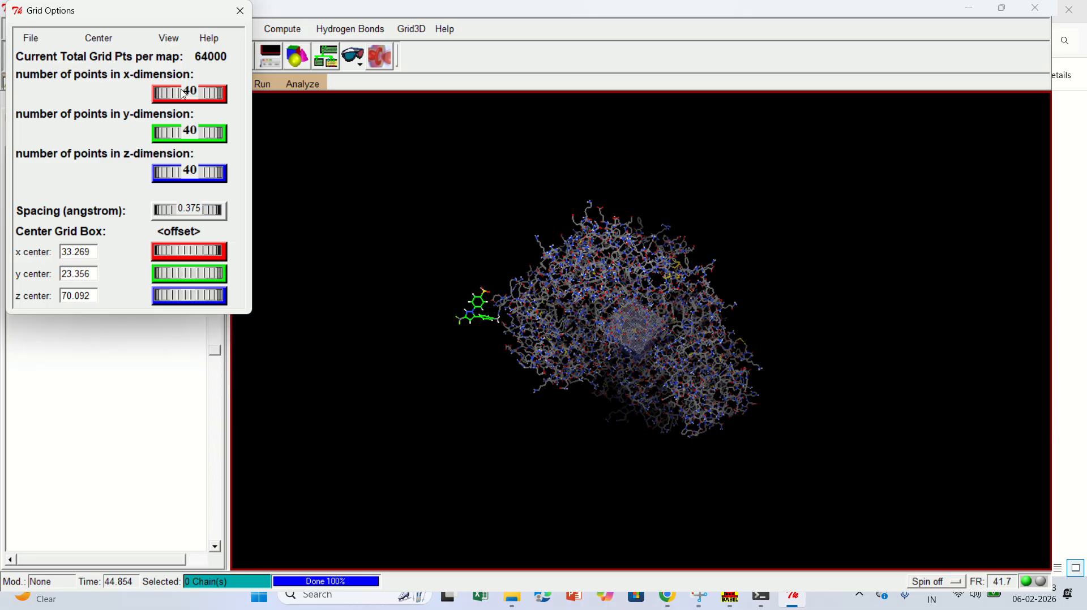
drag(184, 94, 225, 93)
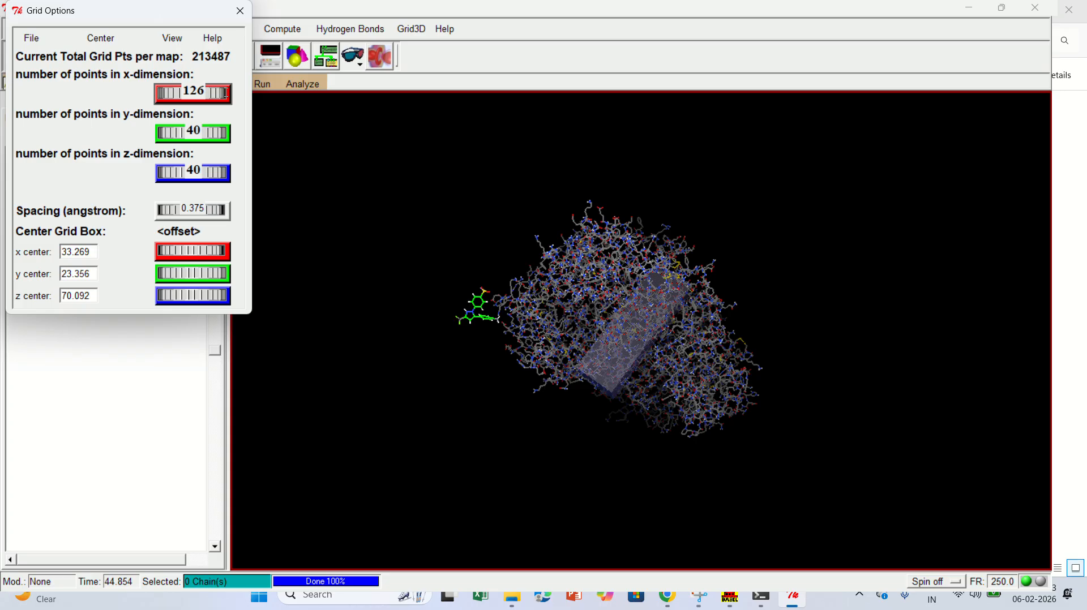
drag(225, 94, 223, 104)
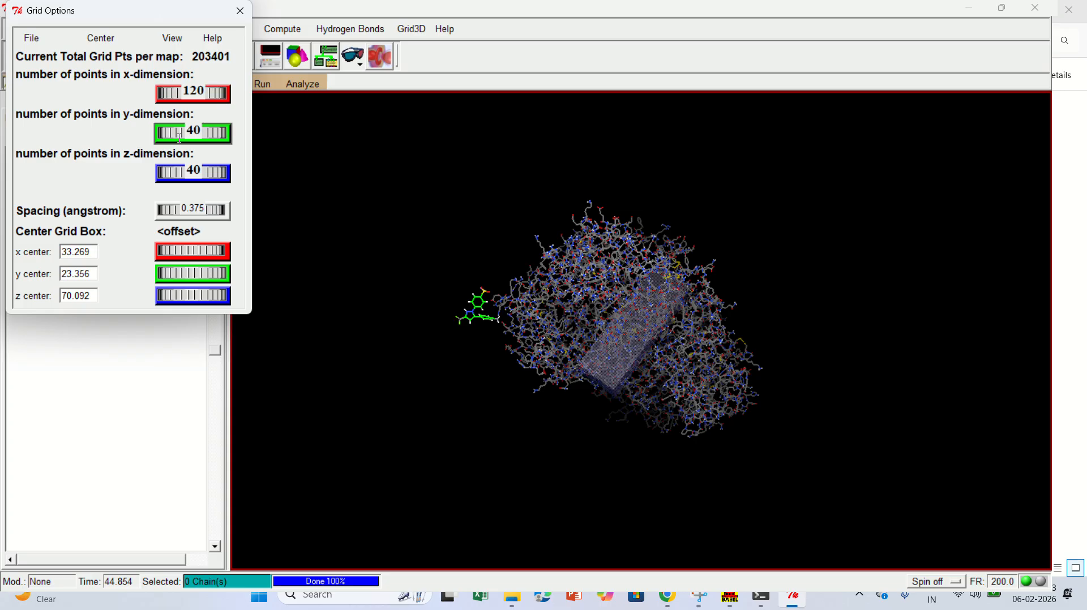
drag(177, 134, 217, 133)
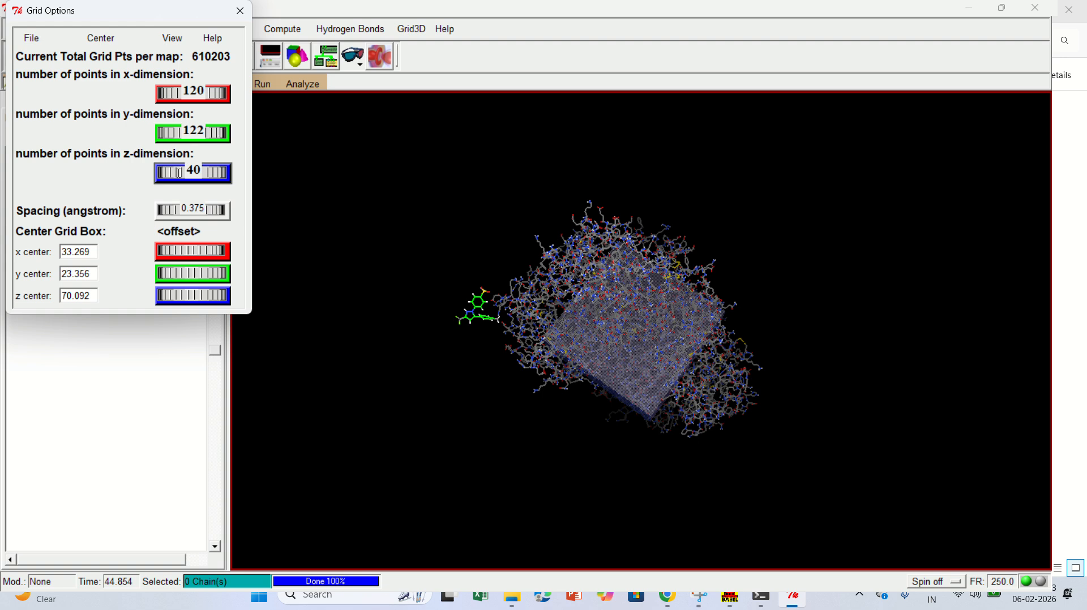
drag(179, 173, 234, 162)
drag(184, 132, 188, 132)
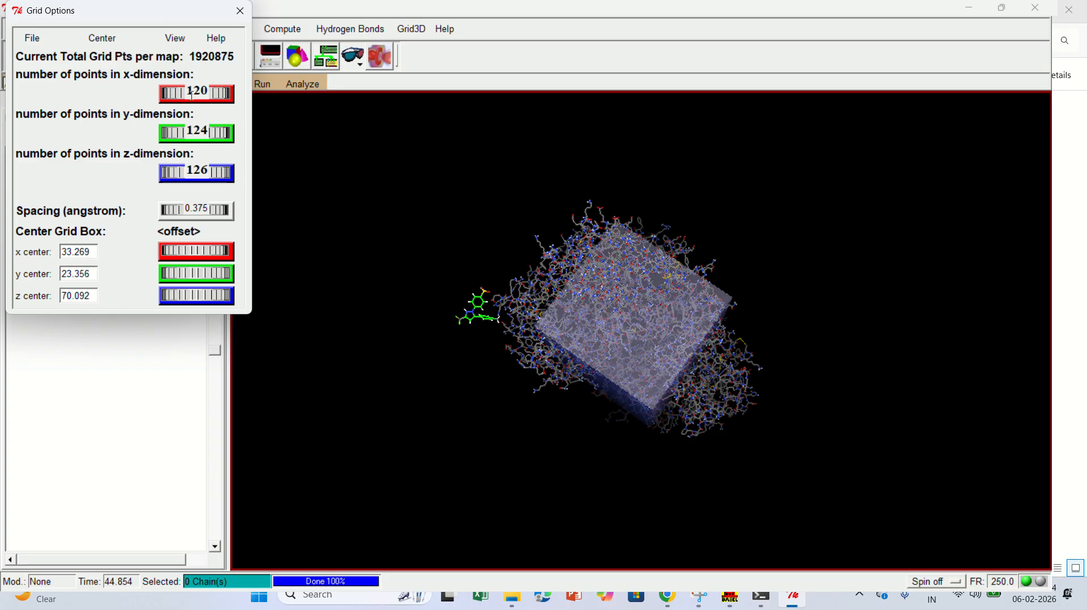
drag(191, 92, 194, 92)
Offset the grid box center by 2.556 in x, 2.750 in y and 1.917 in z.
click(643, 238)
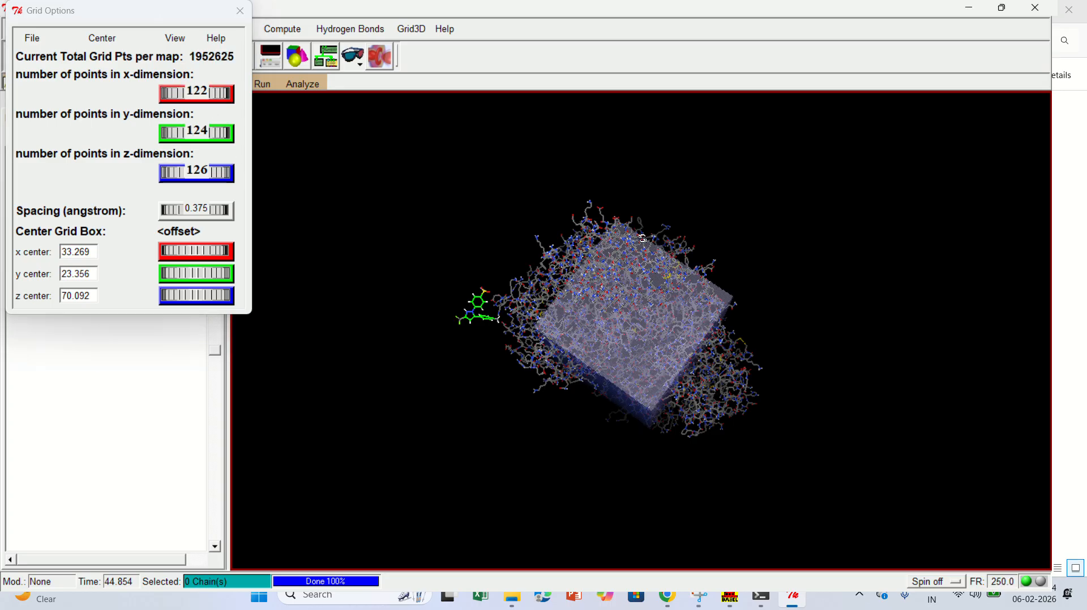
drag(642, 239, 651, 333)
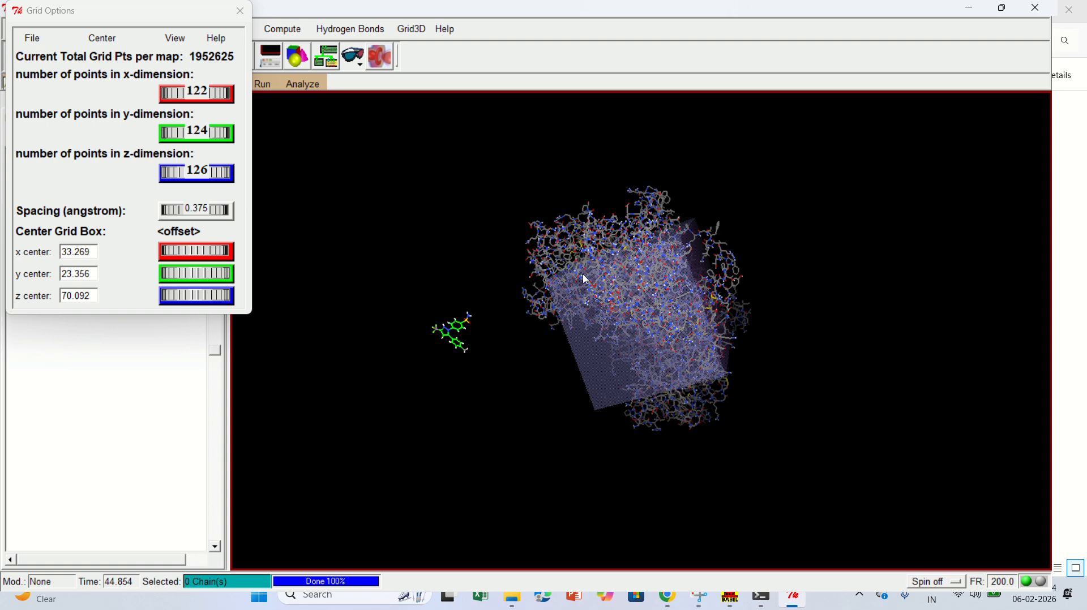
drag(650, 315, 634, 344)
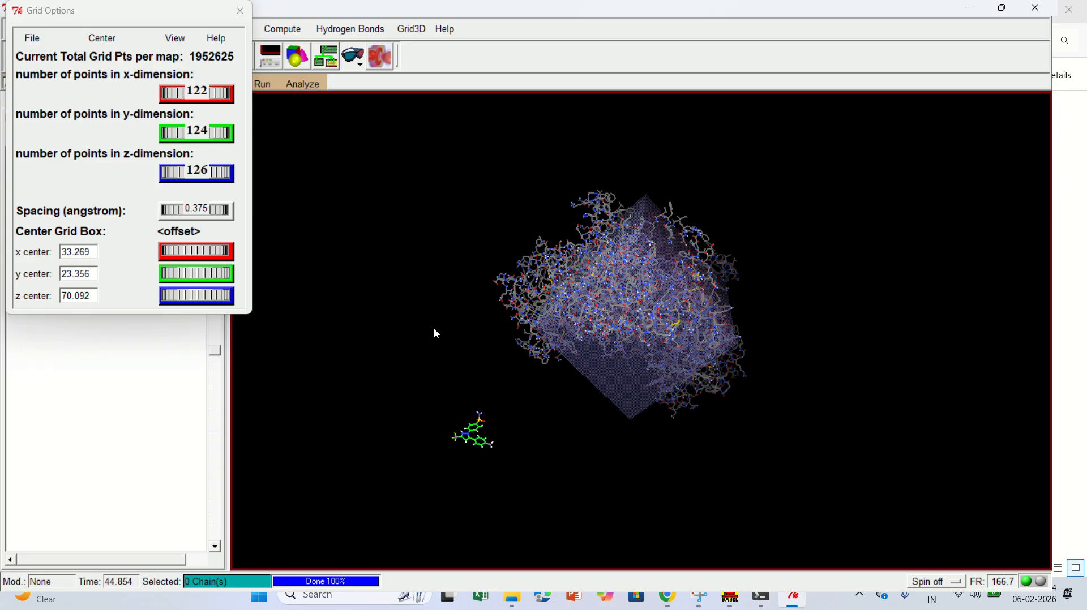
click(175, 255)
drag(176, 255, 226, 243)
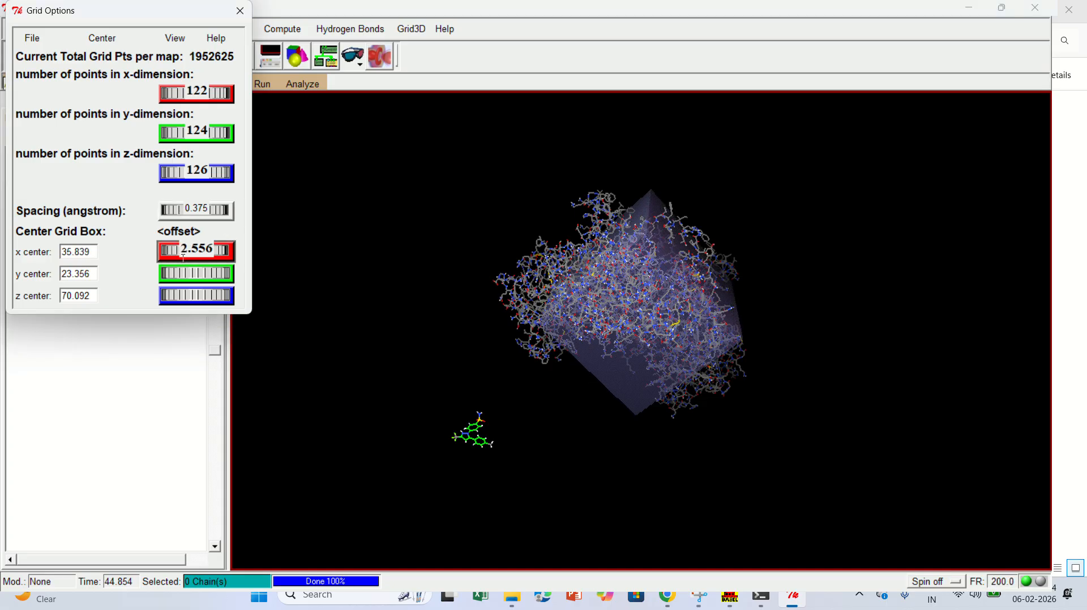
drag(183, 271, 238, 274)
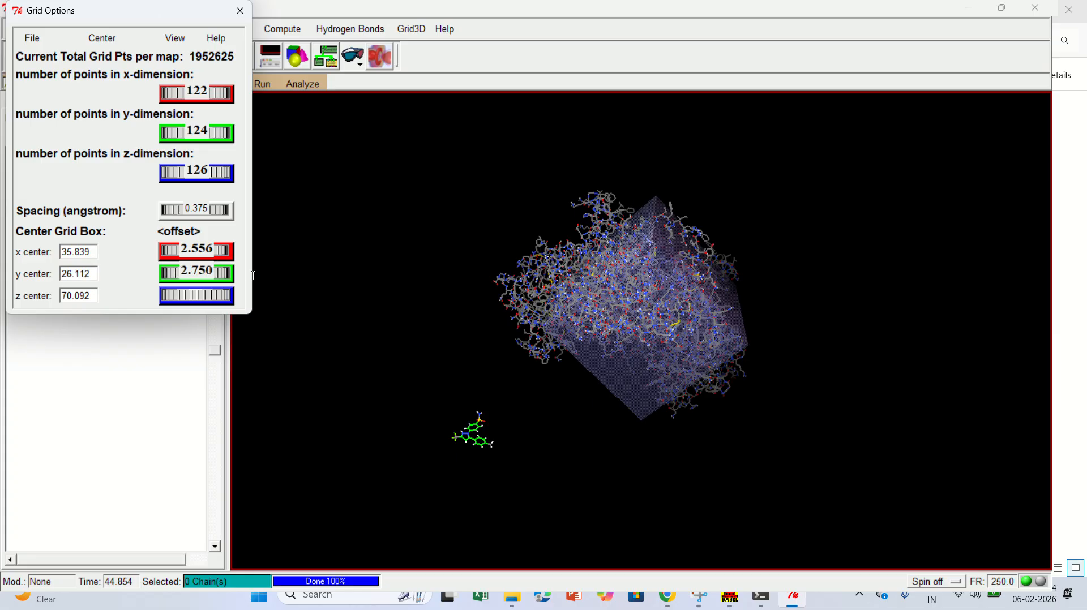
drag(170, 295, 218, 294)
Enlarge the grid box around the protein by setting the spacing to 0.994 angstrom.
drag(186, 212, 262, 216)
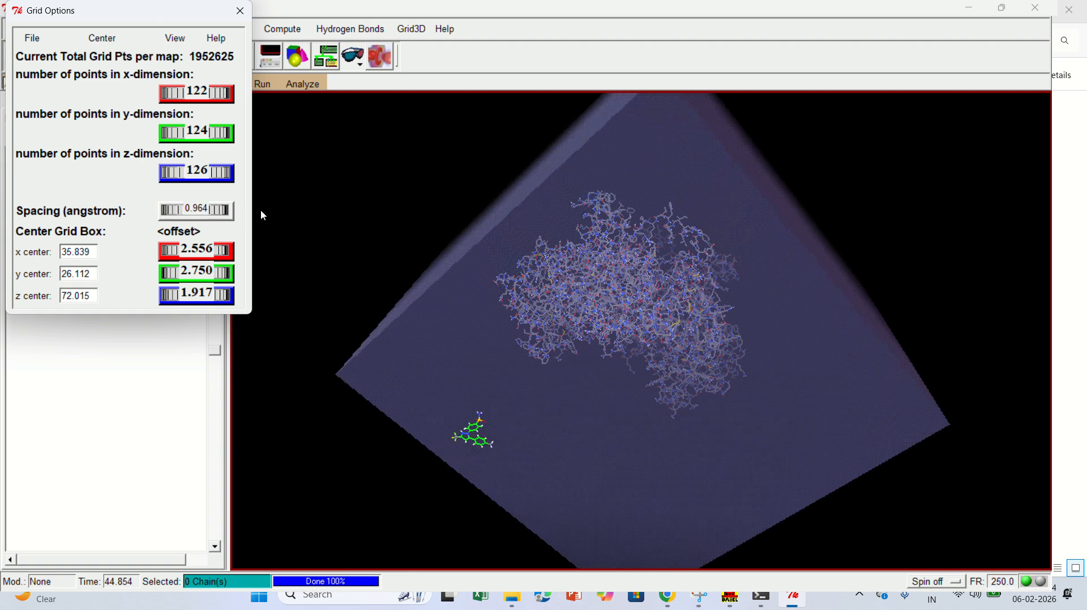
drag(261, 210, 269, 213)
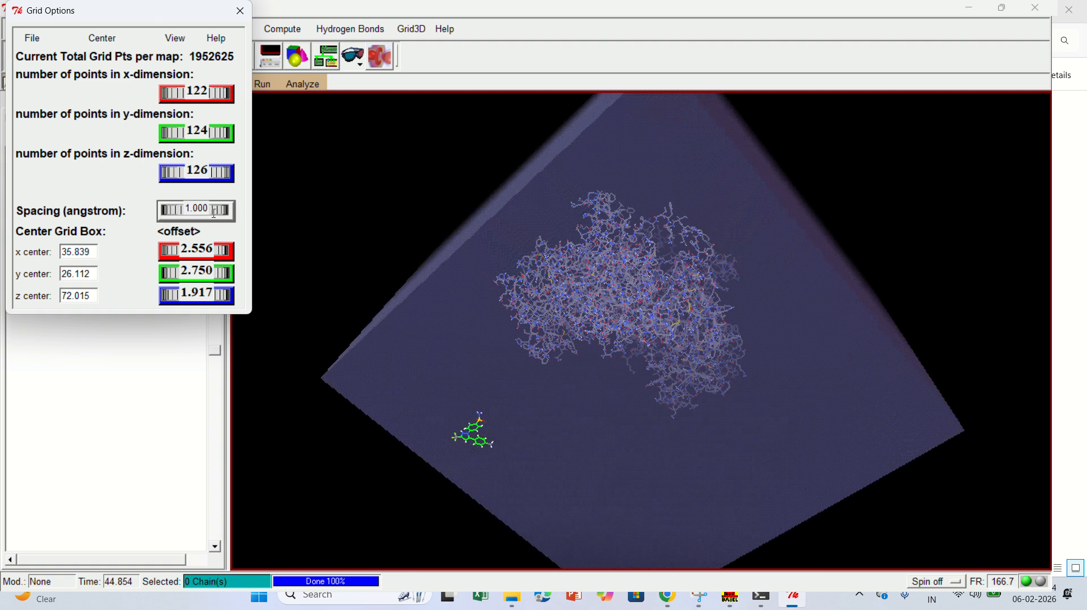
drag(227, 207, 525, 343)
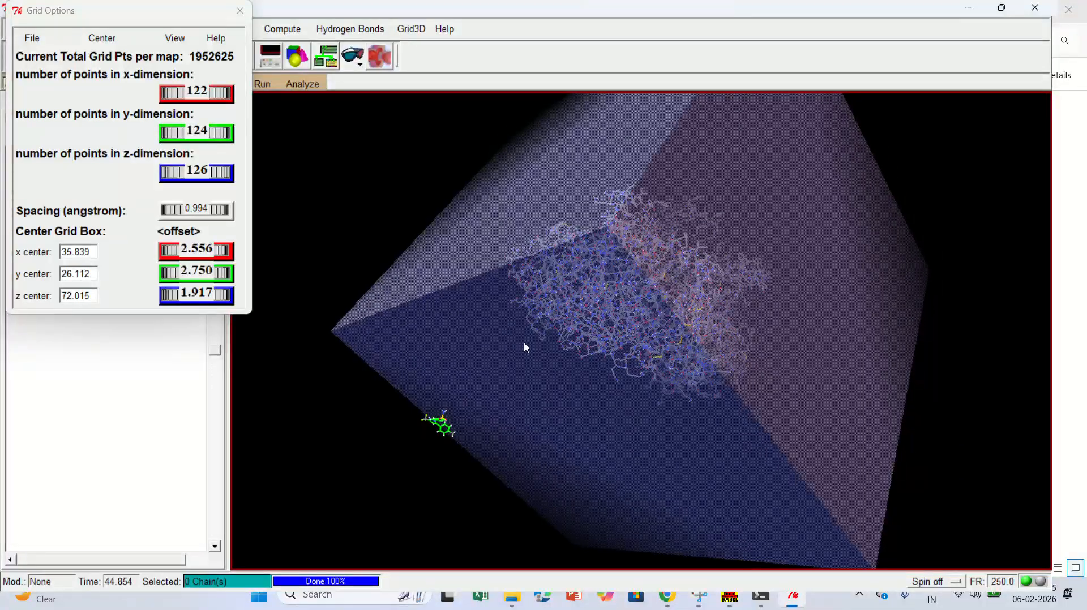
Set the grid center offsets to x 4.222, y 5.306 and z 3.861, and the spacing to 0.989 angstrom.
drag(198, 273, 270, 272)
drag(188, 296, 238, 290)
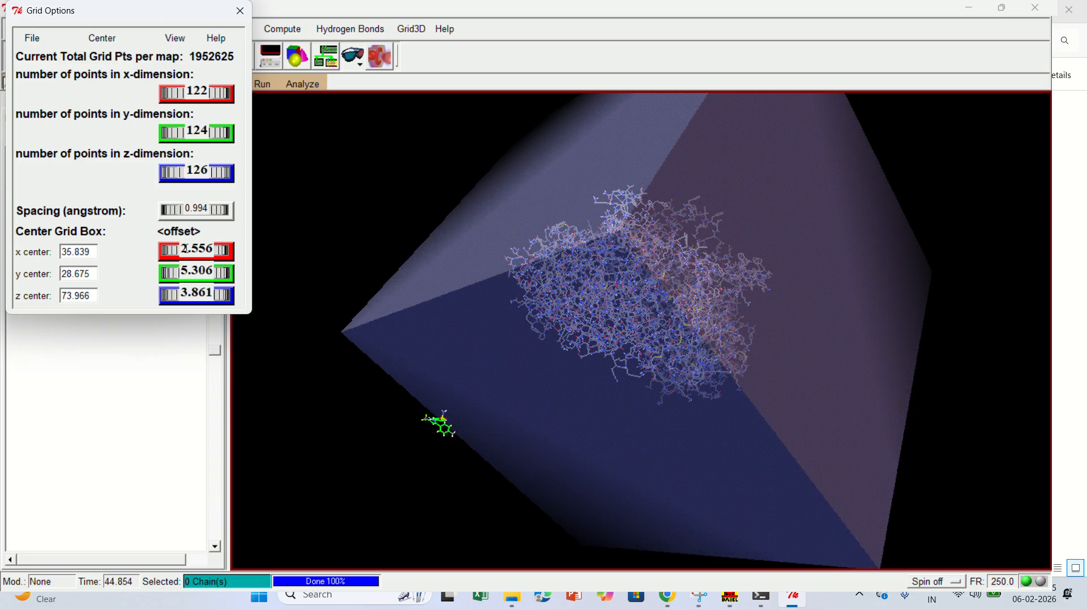
drag(186, 250, 203, 249)
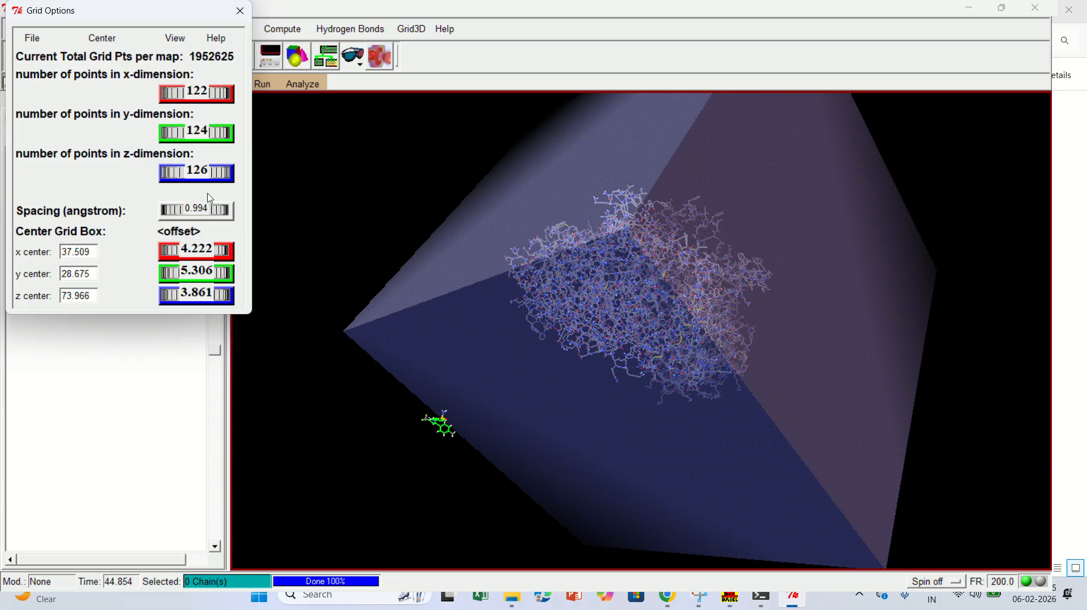
drag(204, 209, 223, 212)
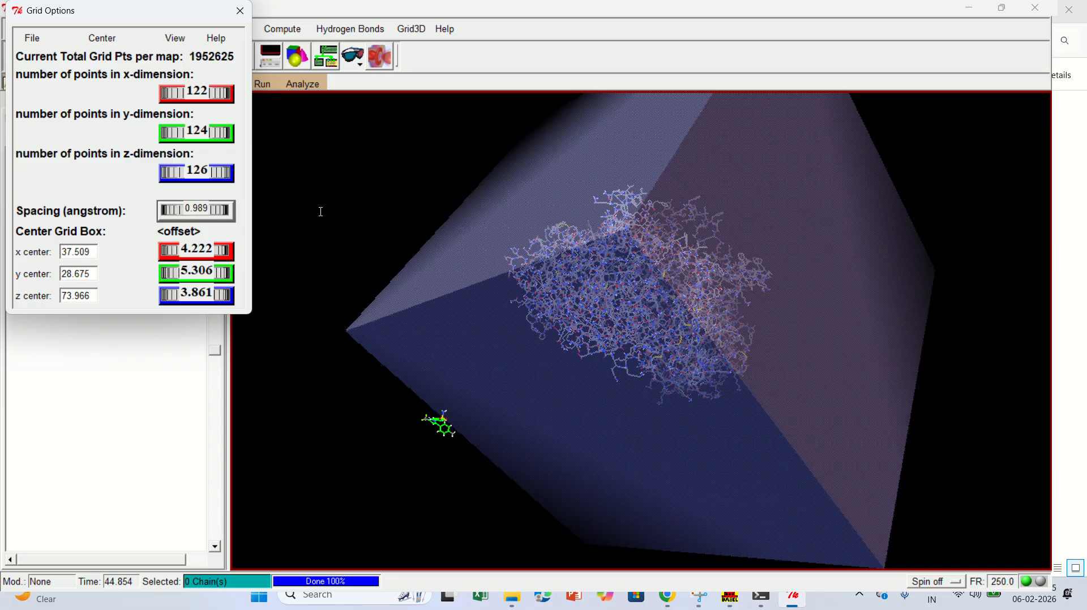
Increase the number of grid points to 126 in y and 124 in x.
drag(595, 250, 547, 236)
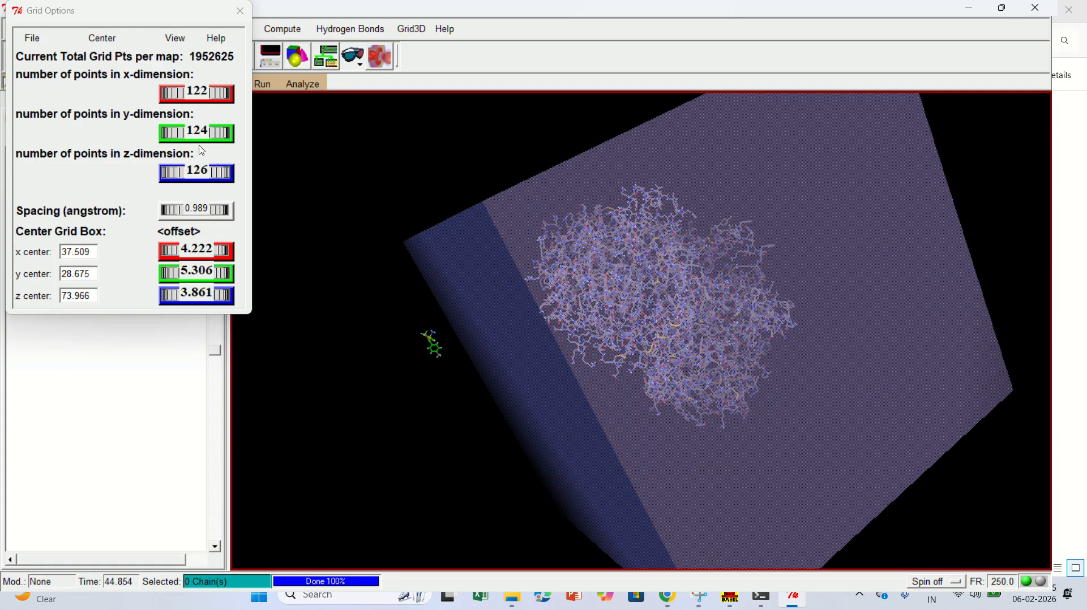
drag(208, 137, 232, 133)
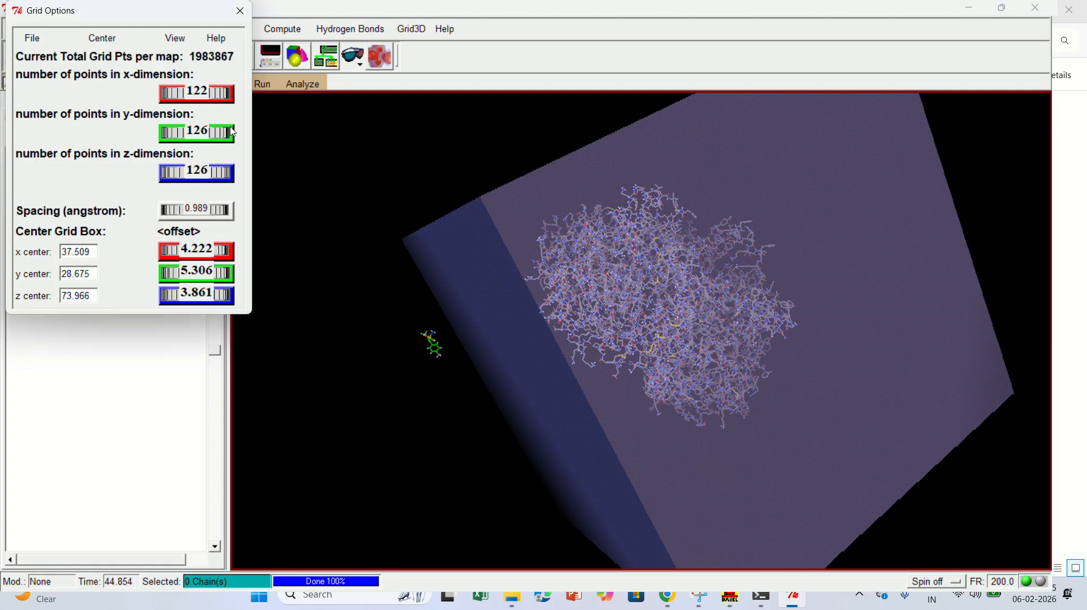
drag(192, 86, 247, 97)
Set the grid center's x offset to 1.667 and shrink the box with a spacing of 0.317 angstrom.
drag(660, 285, 687, 342)
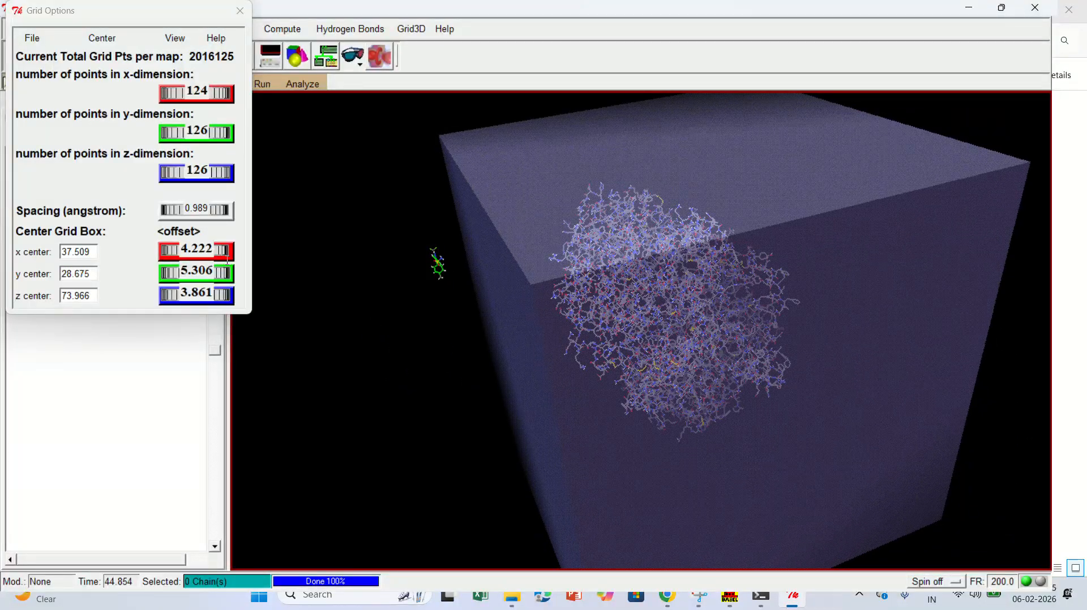
drag(213, 248, 129, 214)
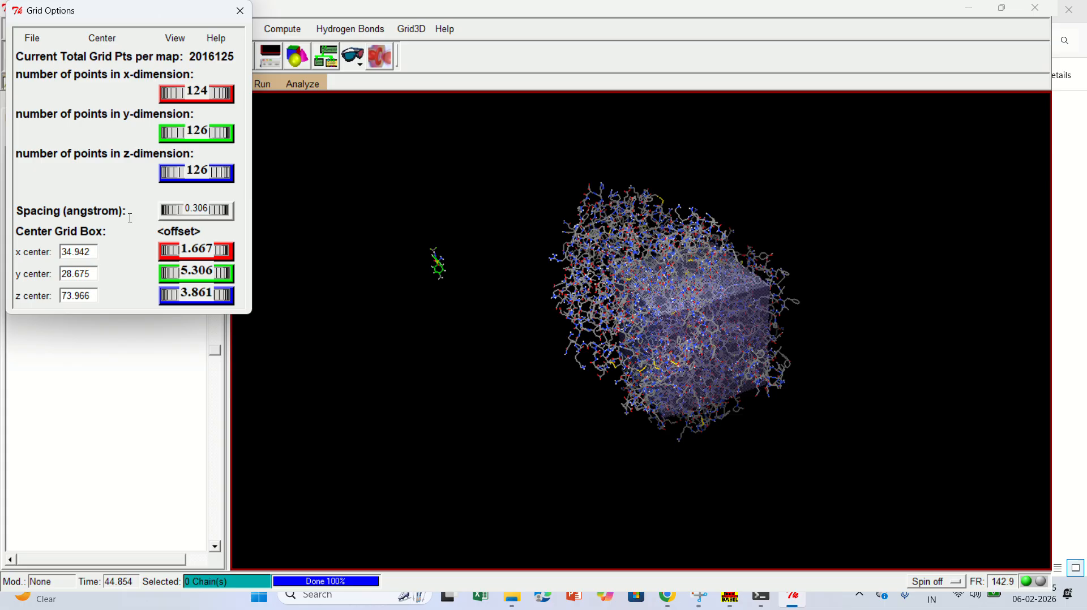
drag(727, 391, 749, 436)
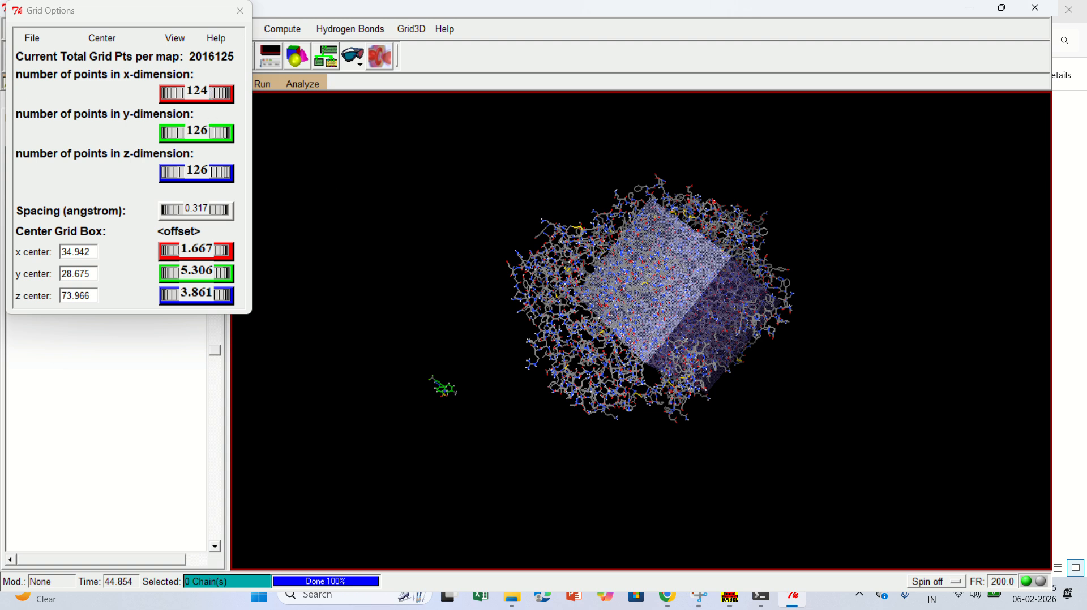
Set the grid points to 60 in x and 124 in y, and close the grid options saving the current settings.
drag(211, 94, 184, 97)
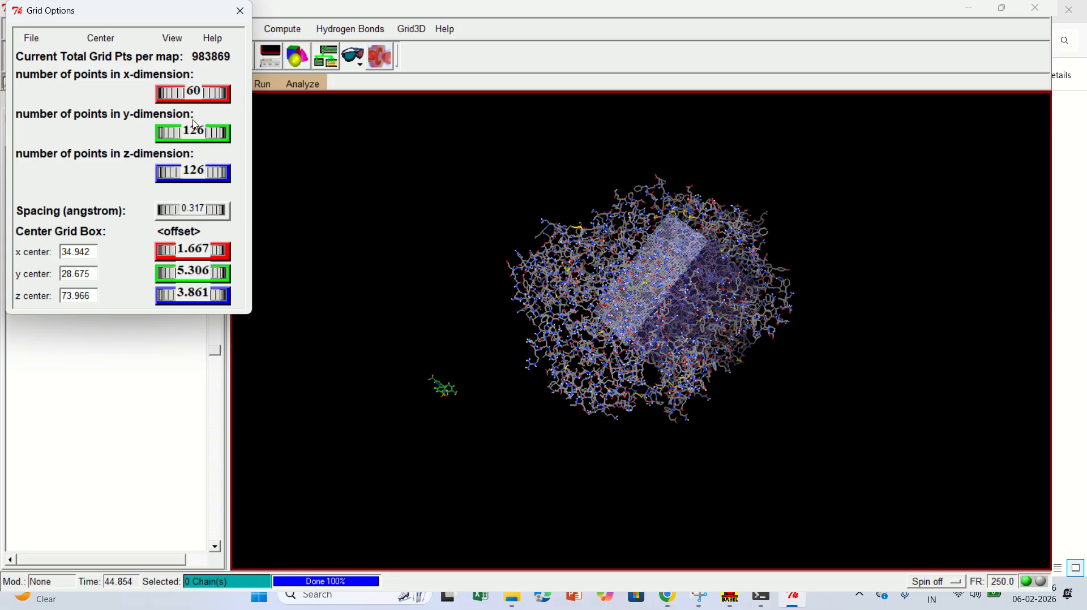
drag(201, 134, 230, 134)
click(33, 39)
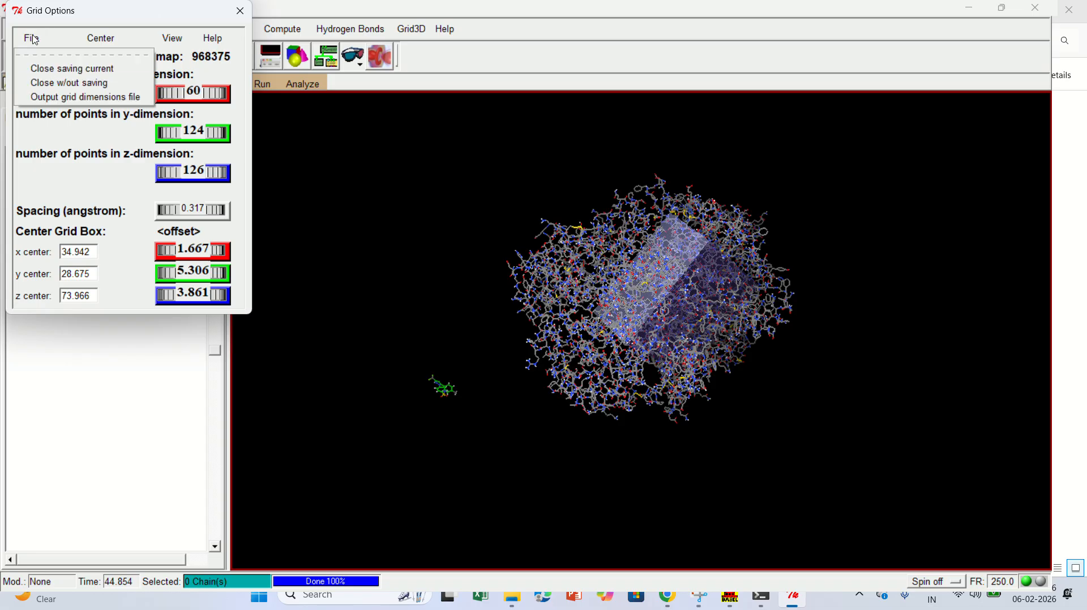
click(72, 69)
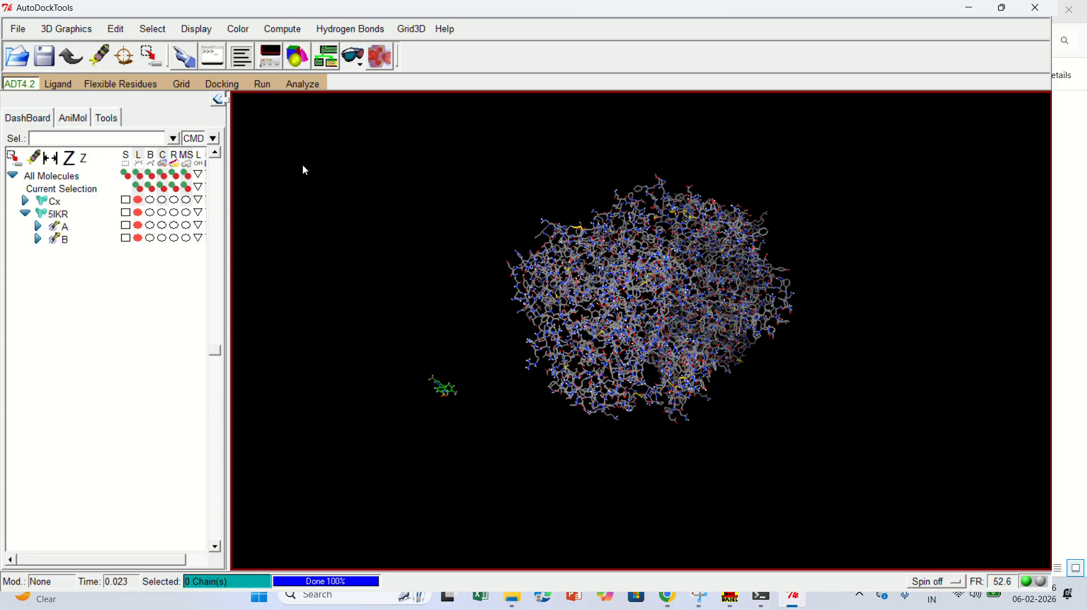
Set the grid map types by opening the ligand file Cx.pdbqt from the ADT folder on the Desktop.
click(189, 85)
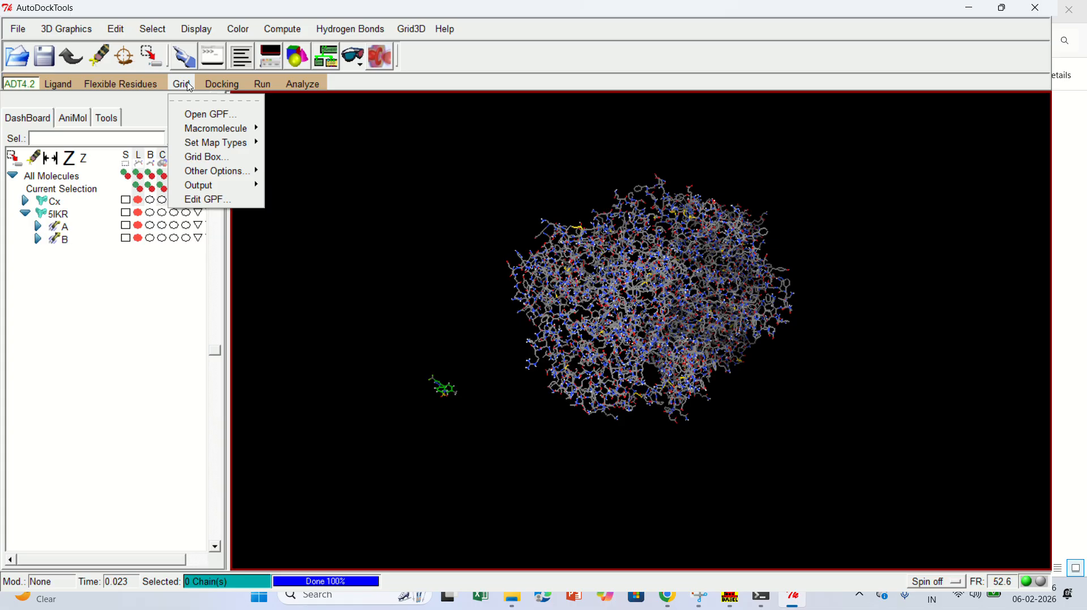
mouse_move(201, 145)
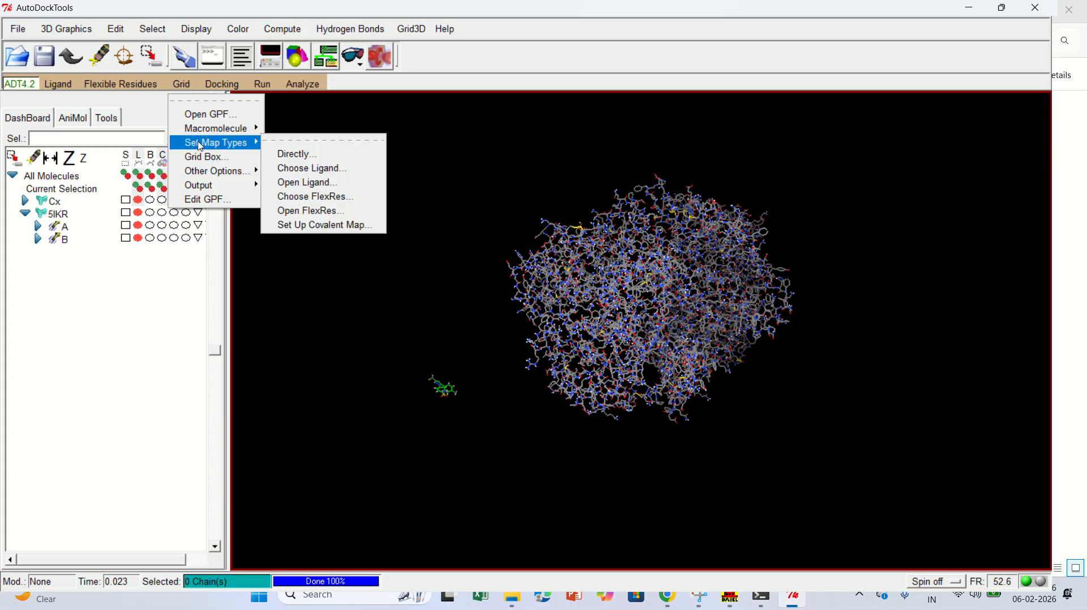
click(327, 183)
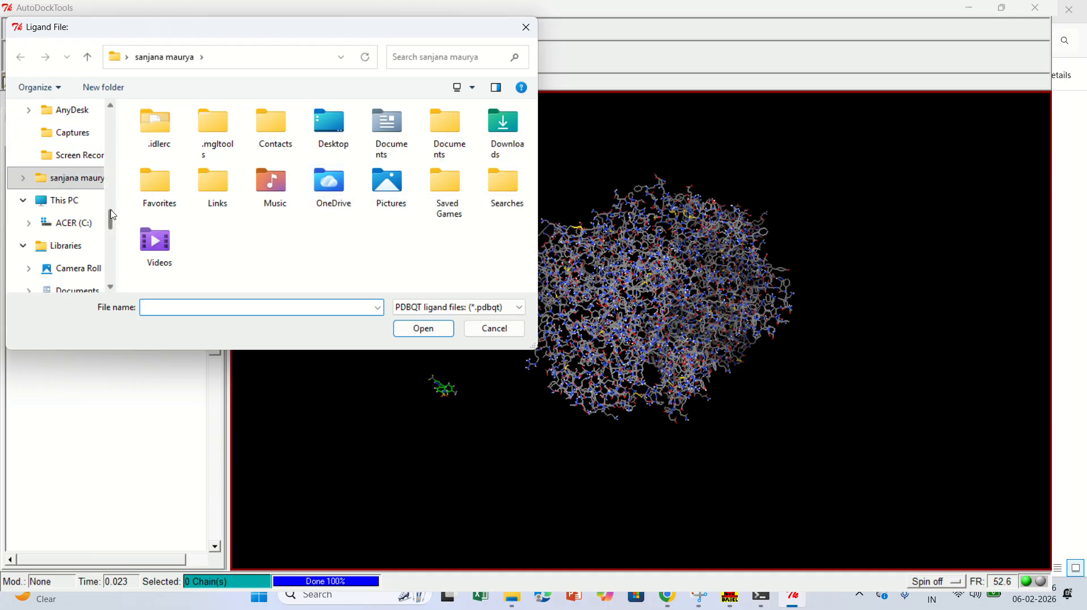
scroll(112, 212, up, 2)
scroll(113, 212, down, 3)
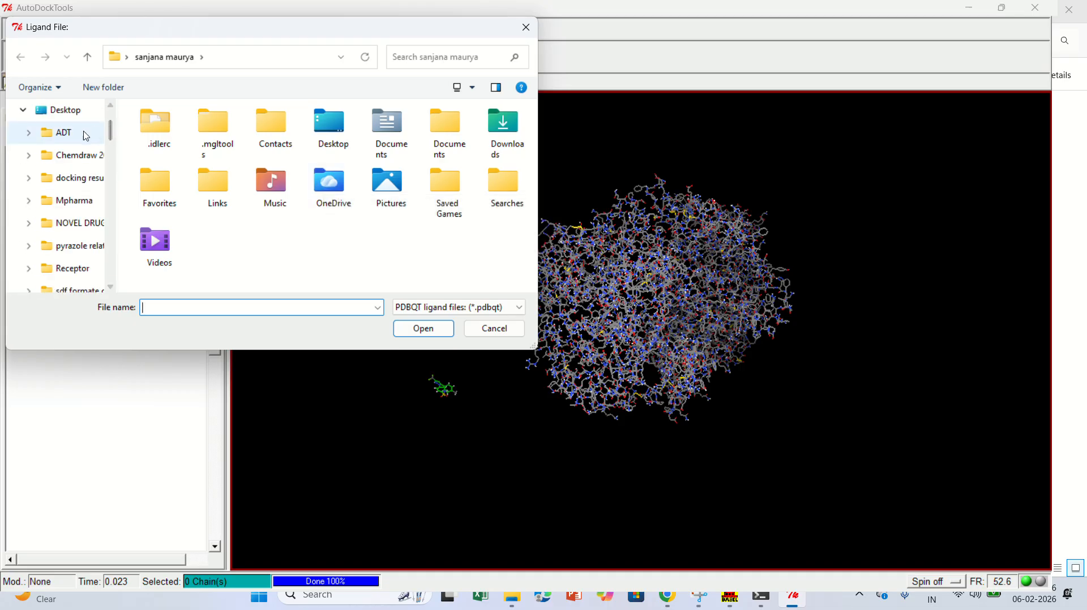
click(86, 135)
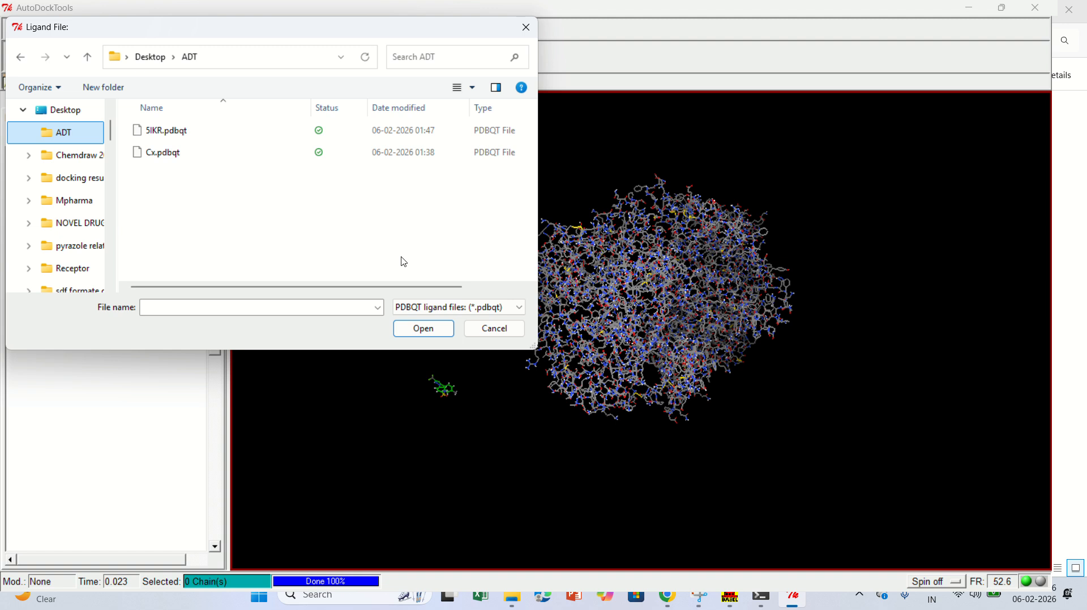
click(176, 161)
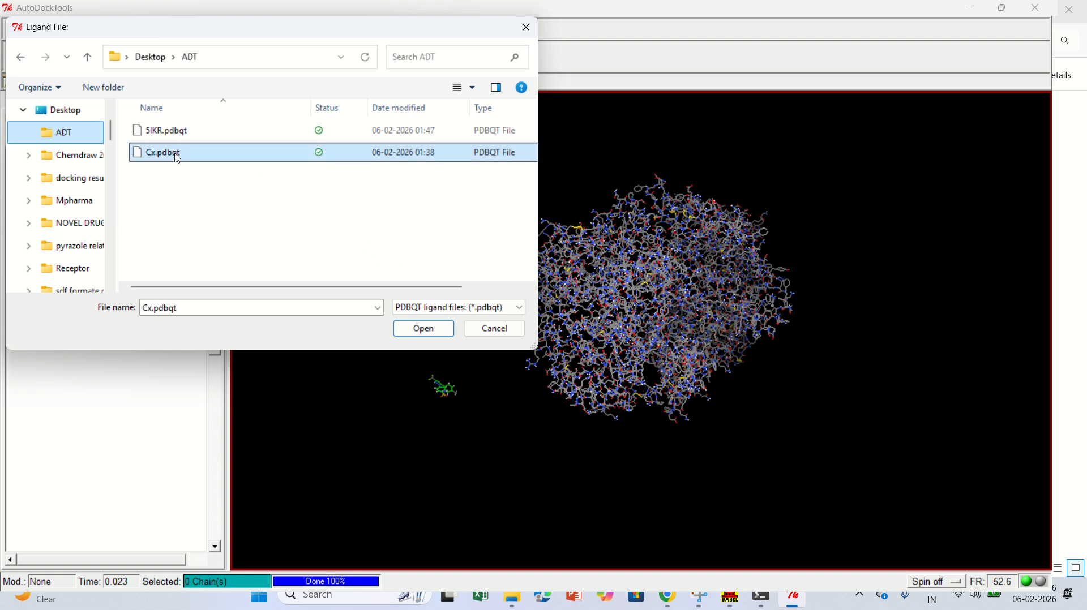
click(432, 331)
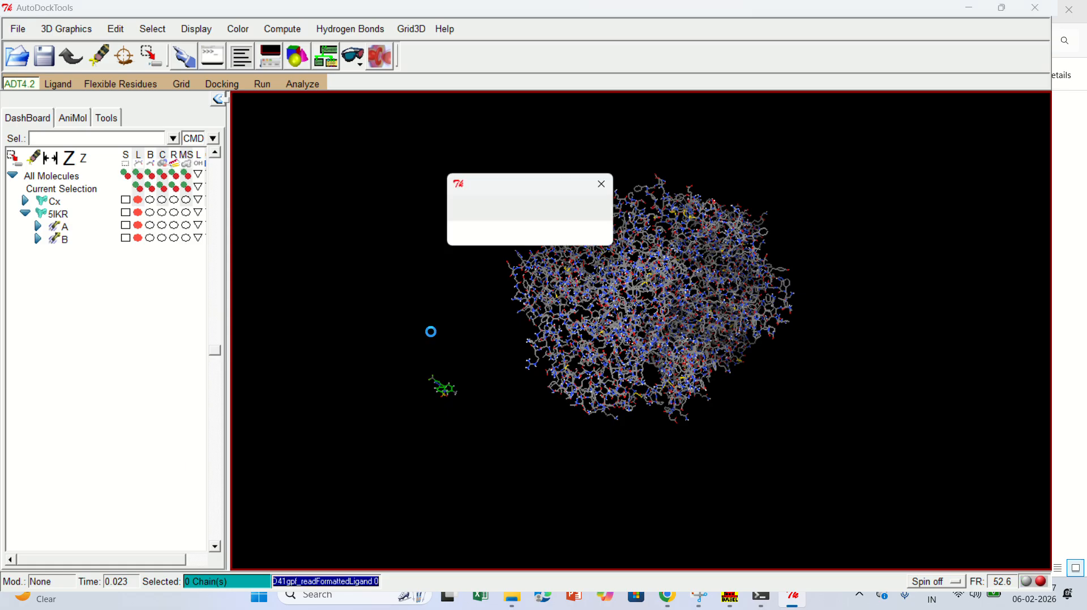
click(495, 235)
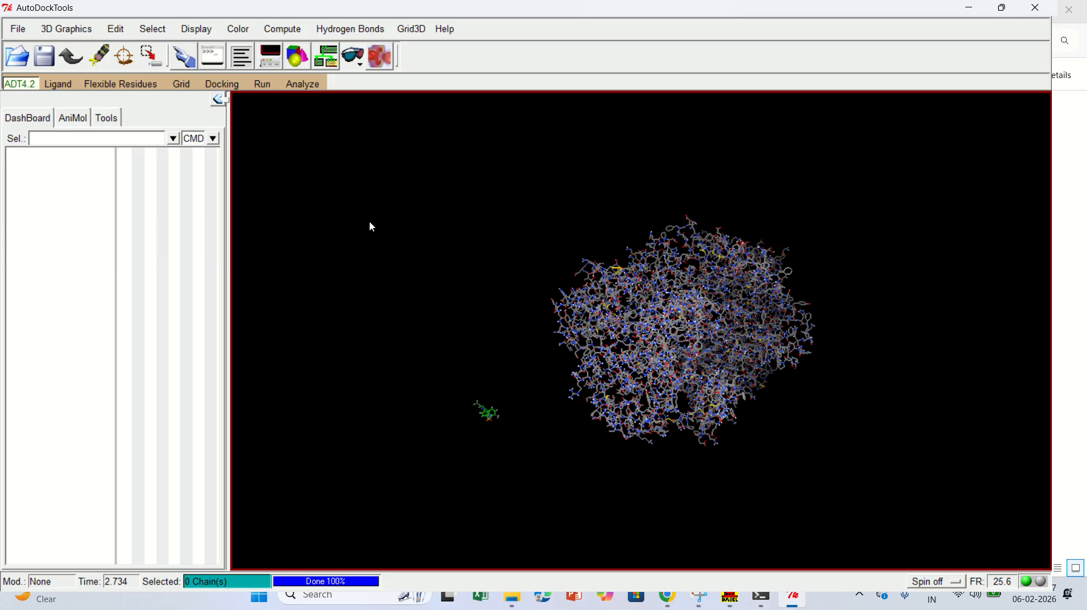
Save the grid parameter file as Cx.gpf in the ADT folder on the Desktop.
click(181, 84)
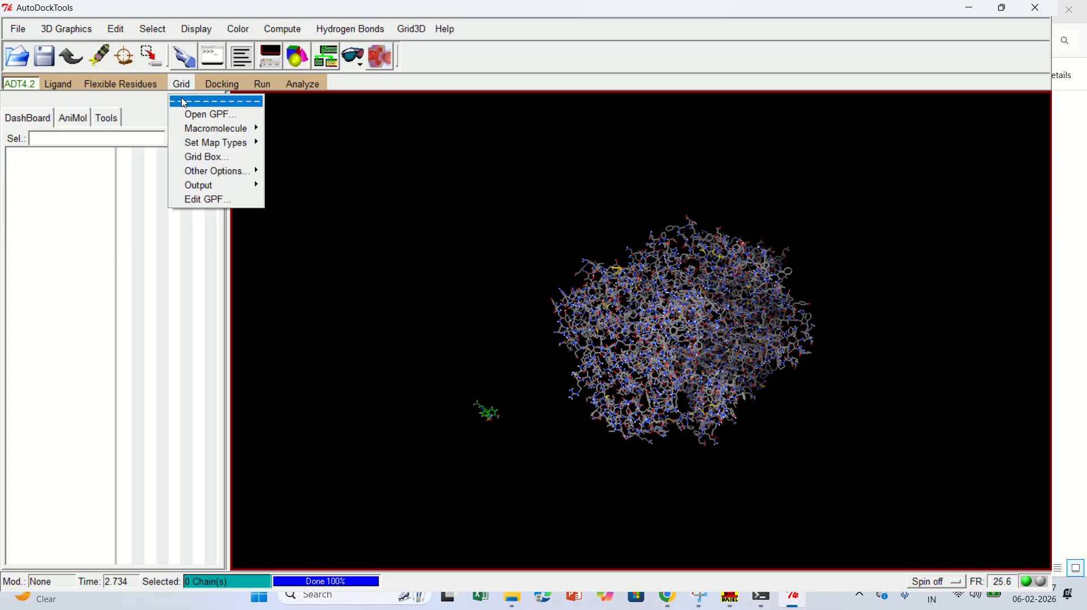
mouse_move(204, 186)
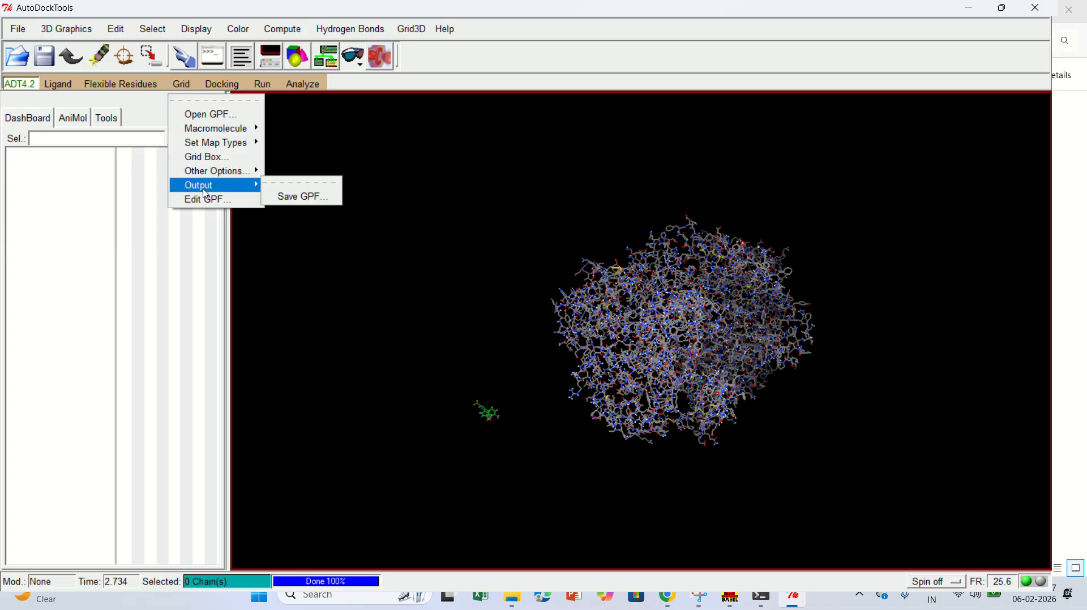
click(297, 196)
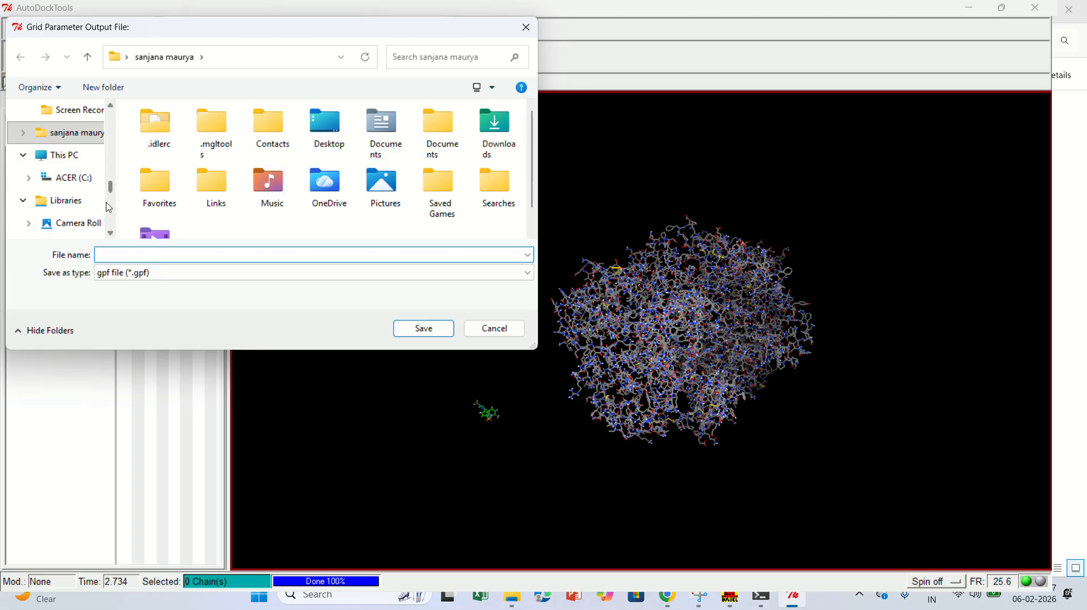
scroll(112, 190, up, 1)
drag(112, 191, 112, 120)
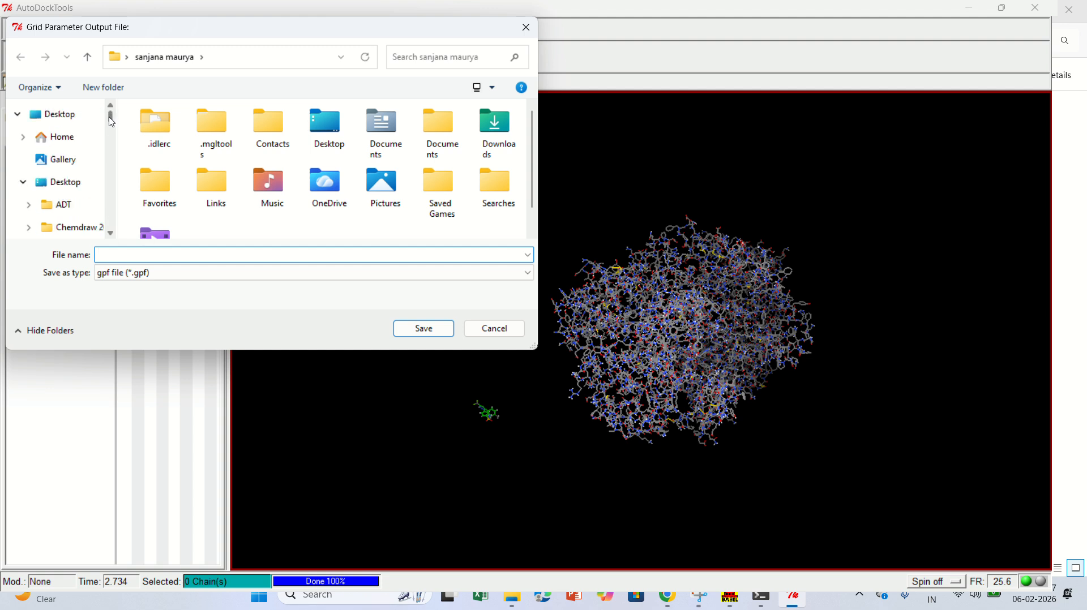
click(74, 205)
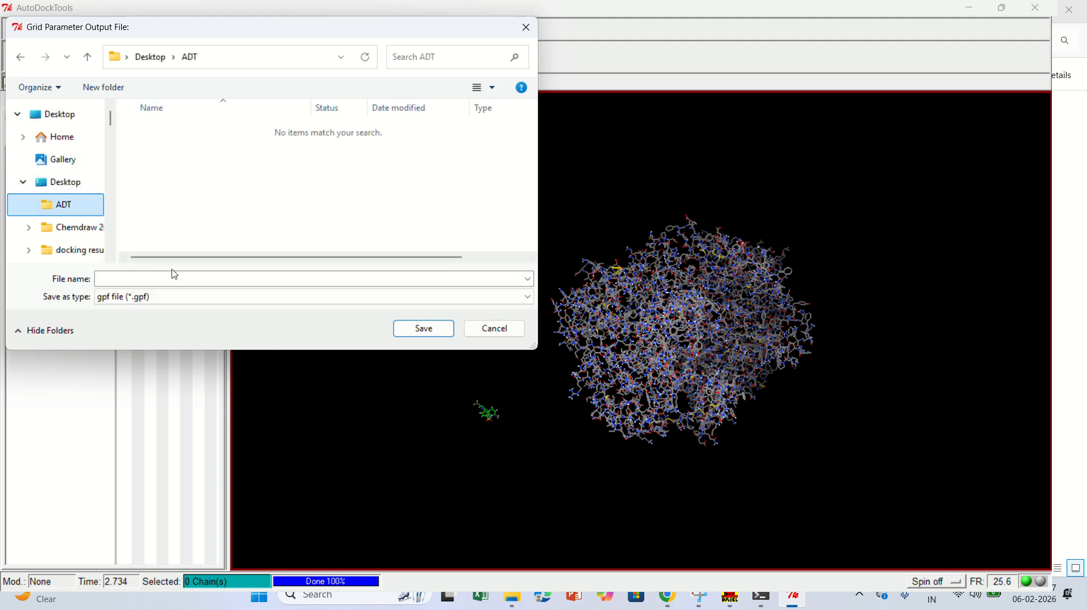
click(171, 283)
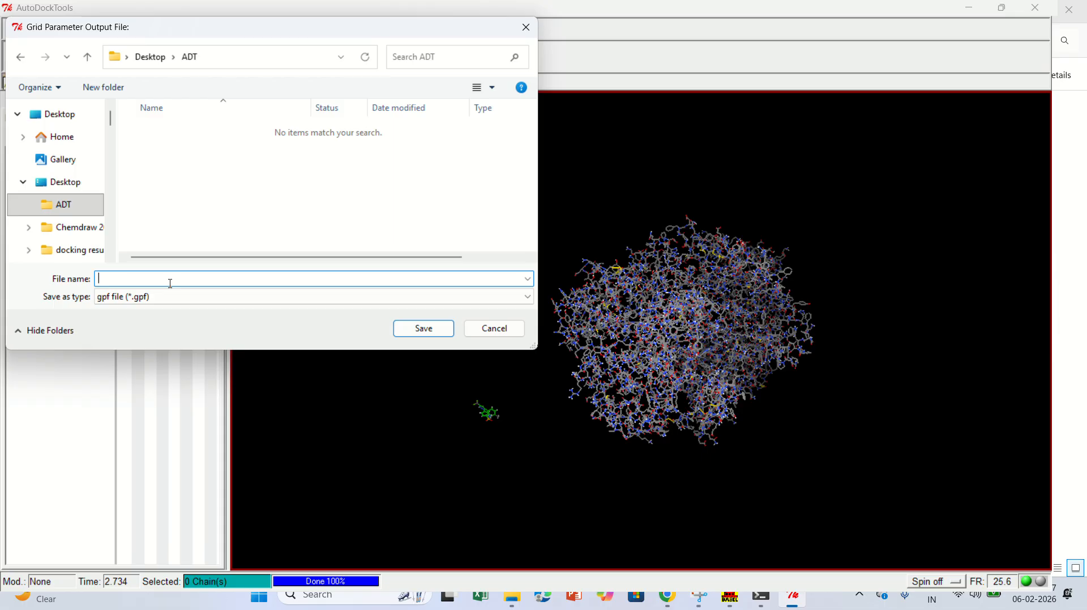
text(Cx)
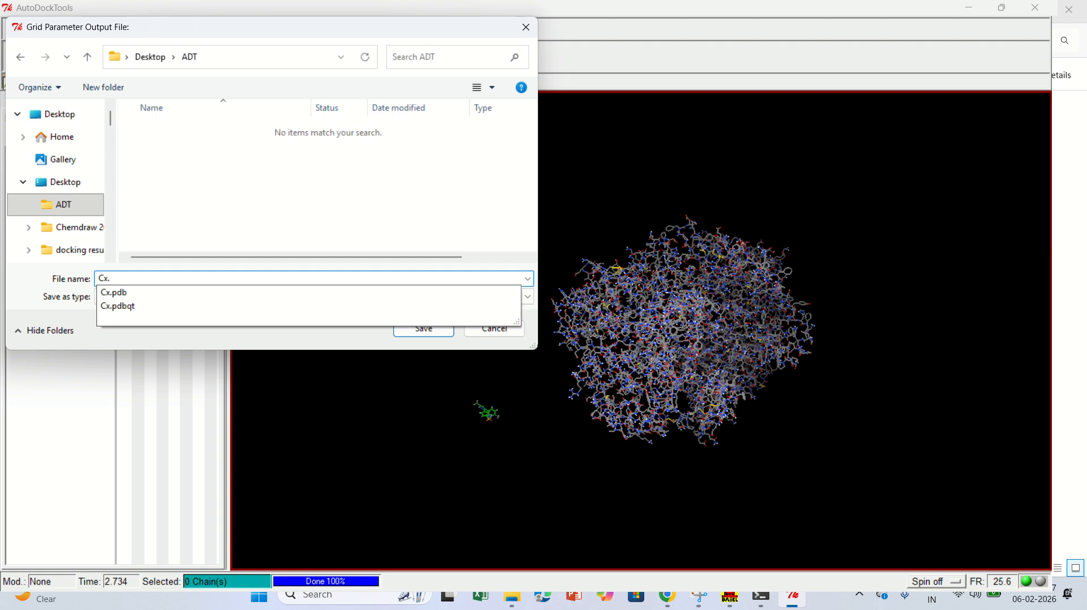
text(.gpf)
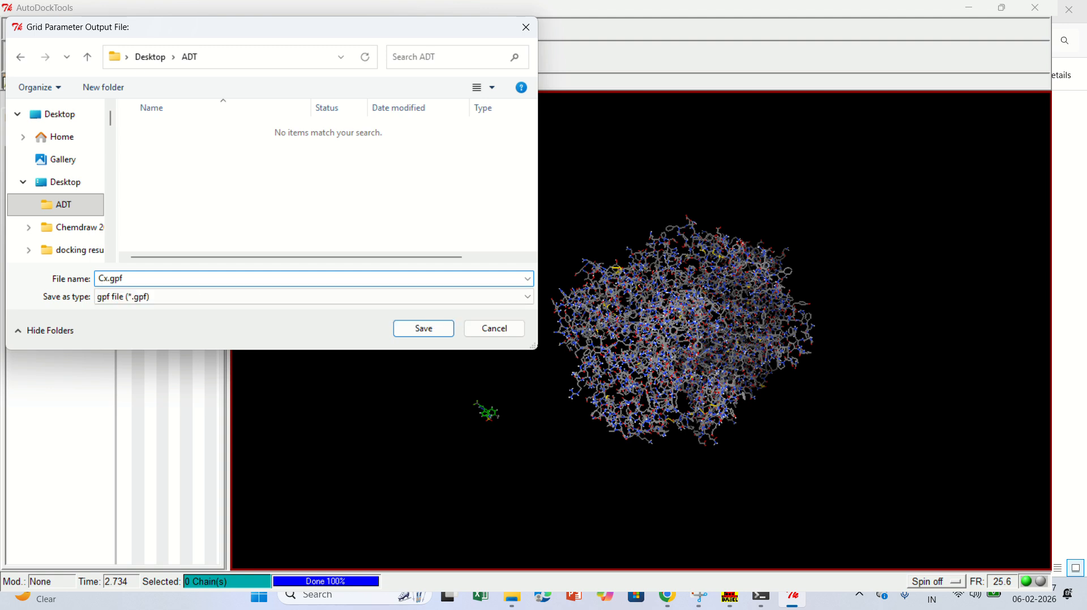
click(438, 332)
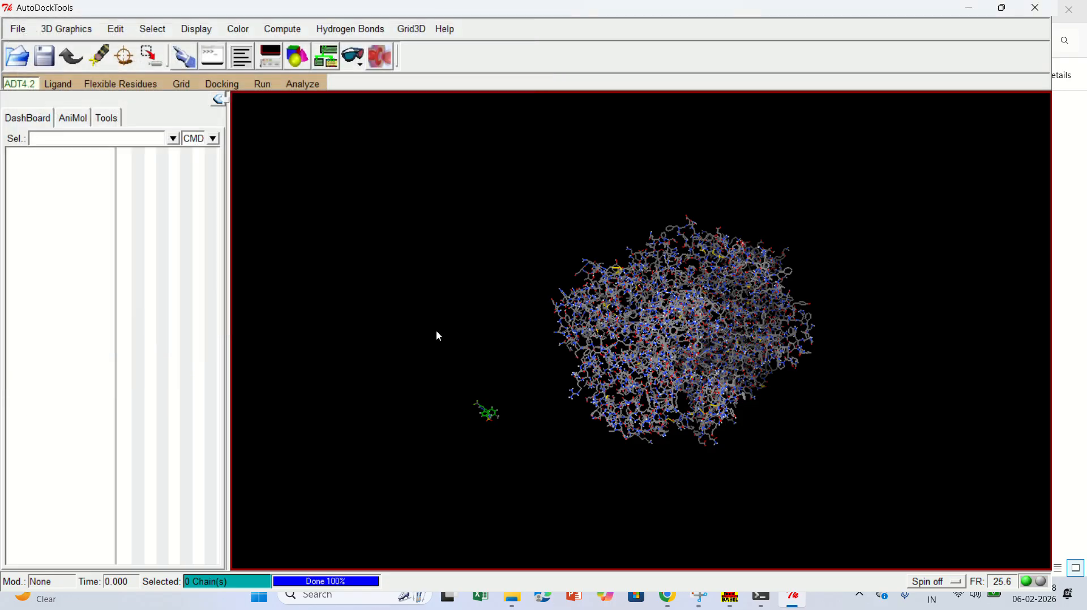
Save the grid parameters a second time as 5IKR.gpf in the Desktop's ADT folder.
click(184, 84)
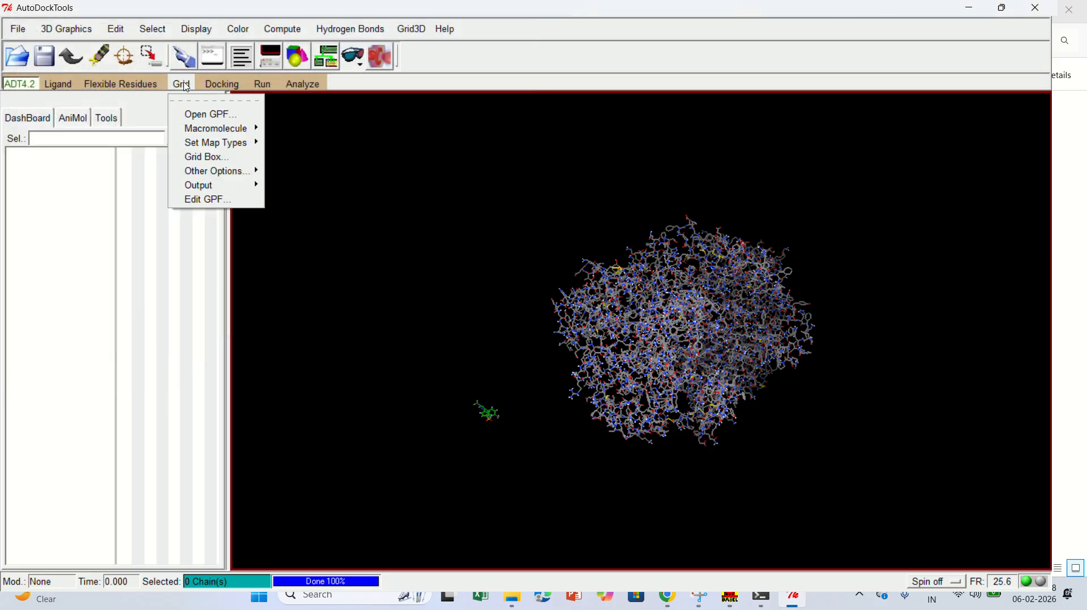
mouse_move(208, 188)
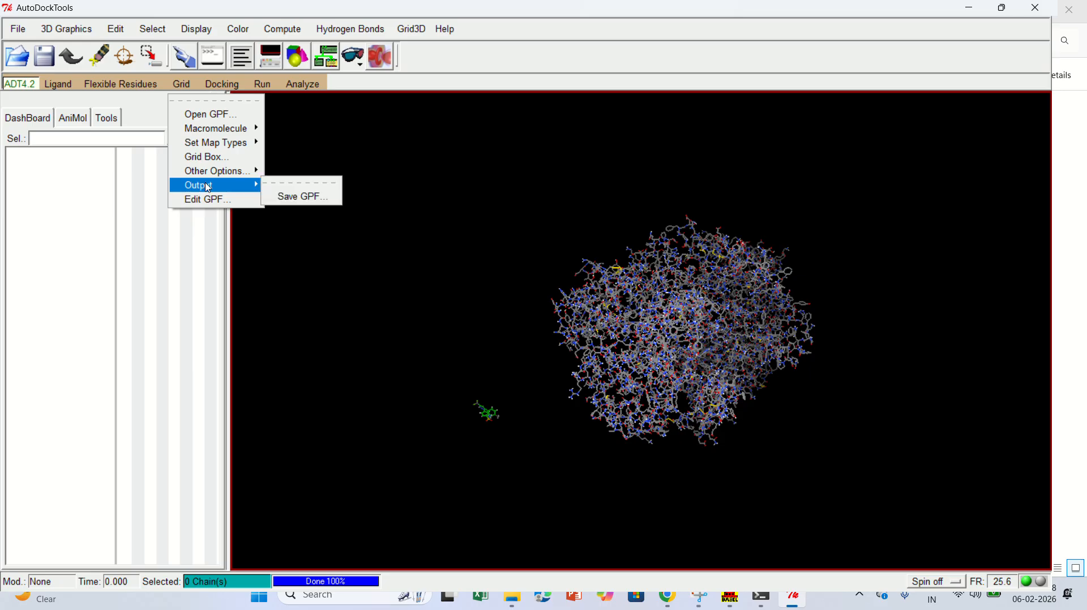
click(288, 199)
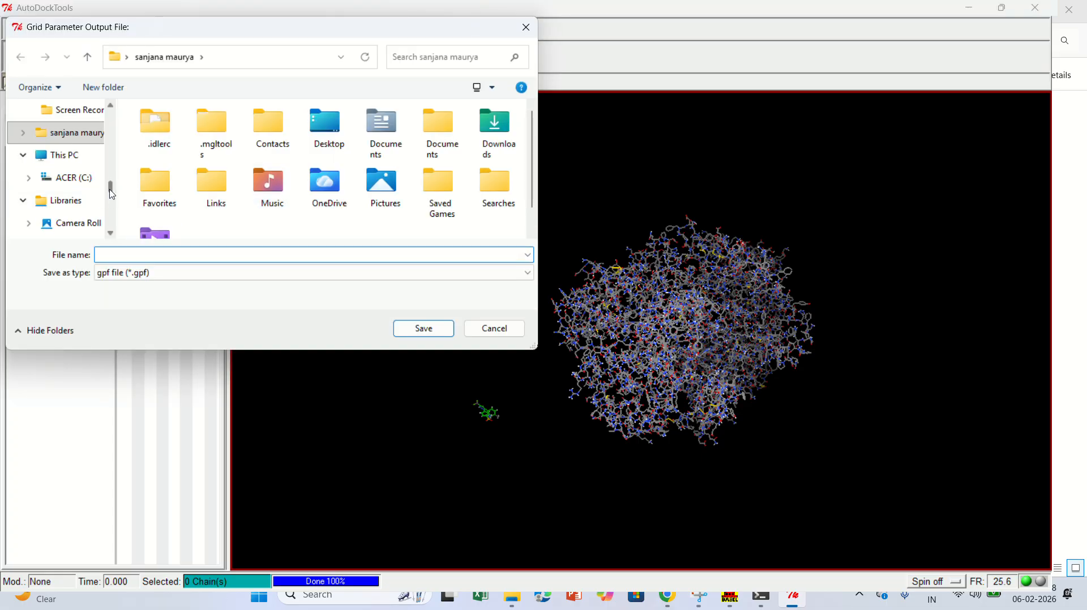
drag(111, 194, 113, 142)
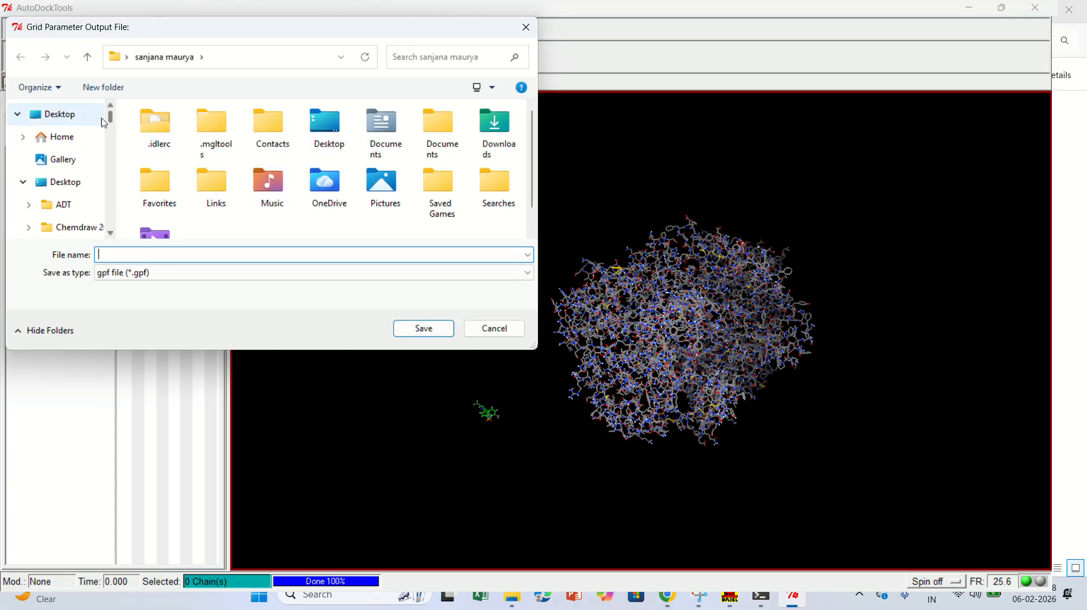
click(83, 209)
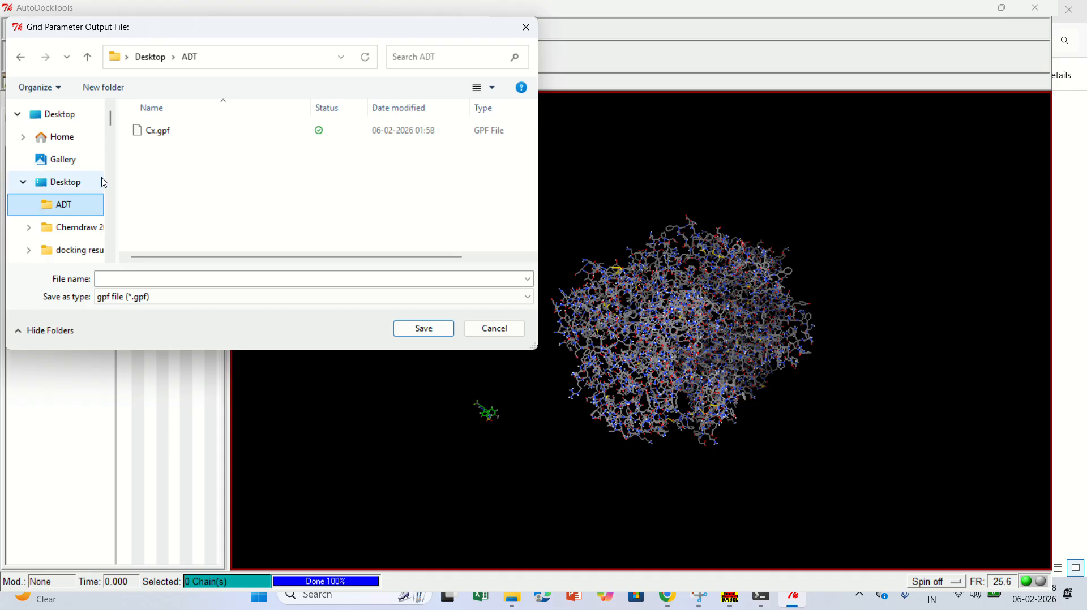
click(195, 140)
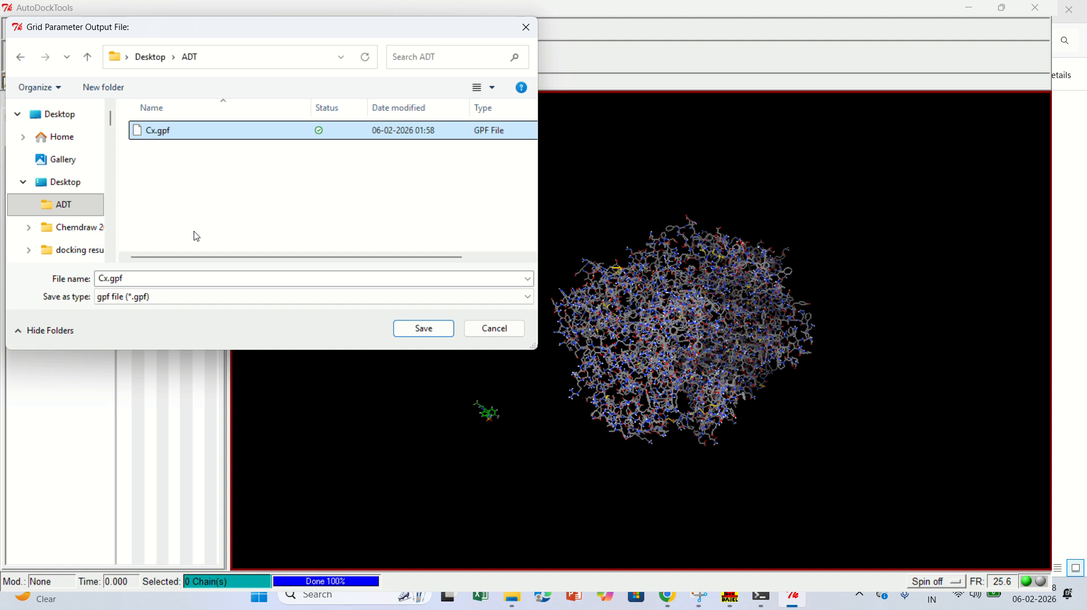
click(470, 27)
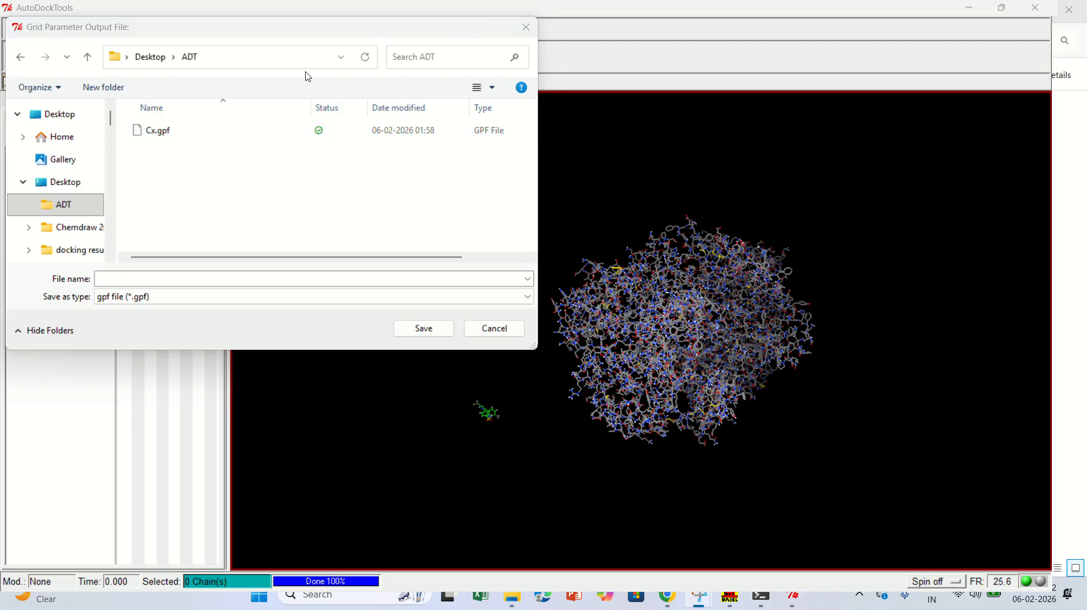
click(203, 283)
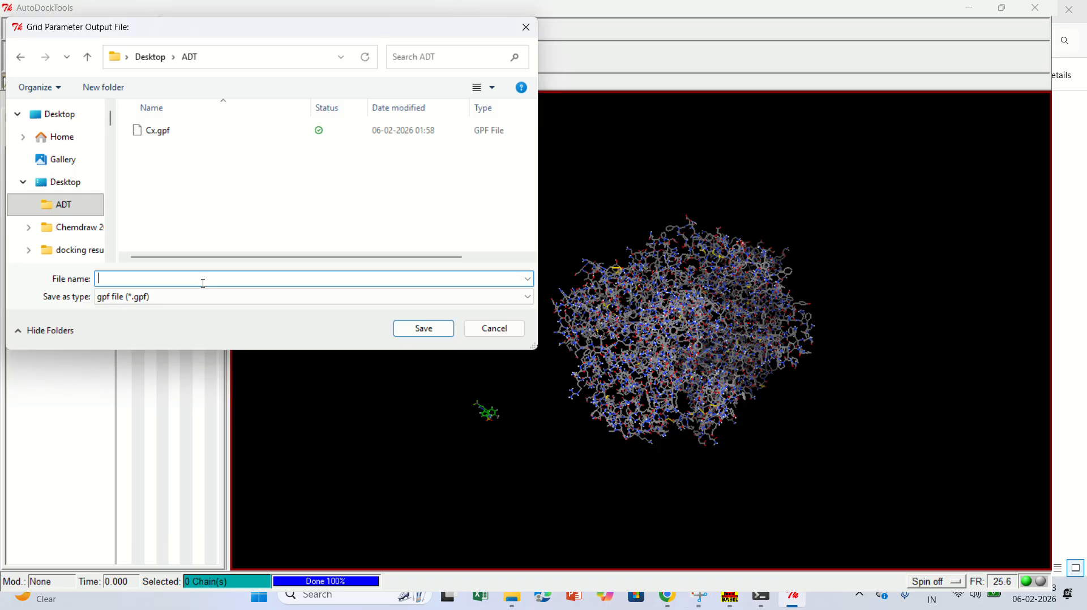
text(5)
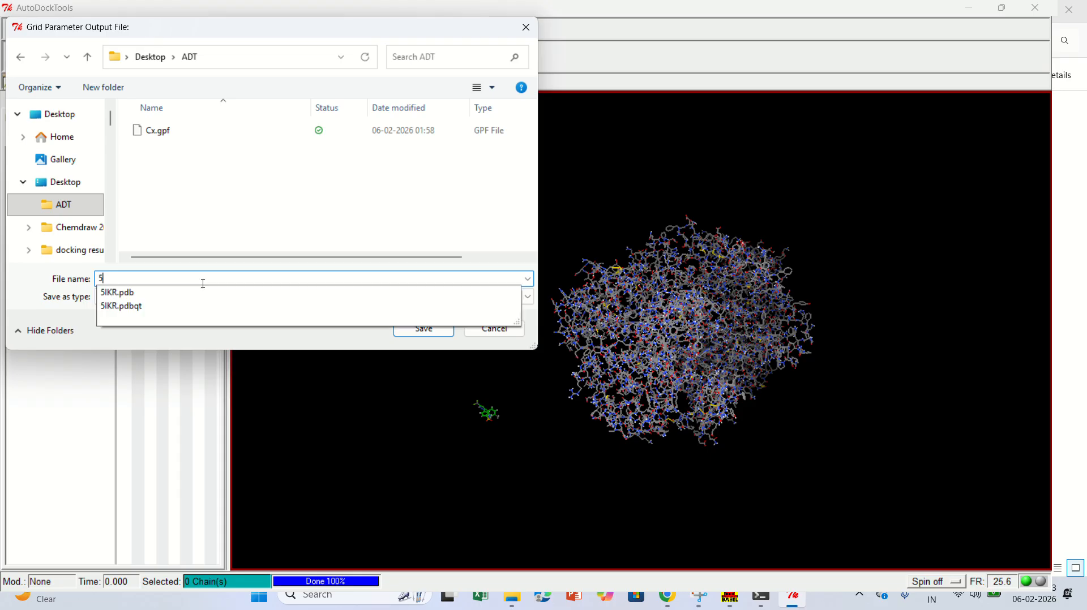
text(IKR.gp)
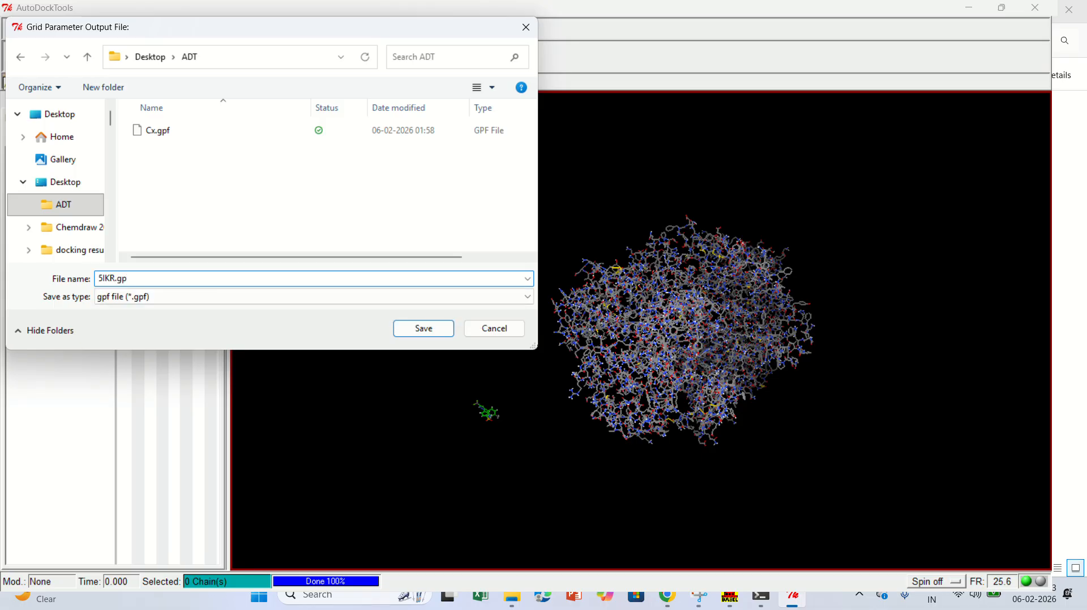
text(f)
click(424, 329)
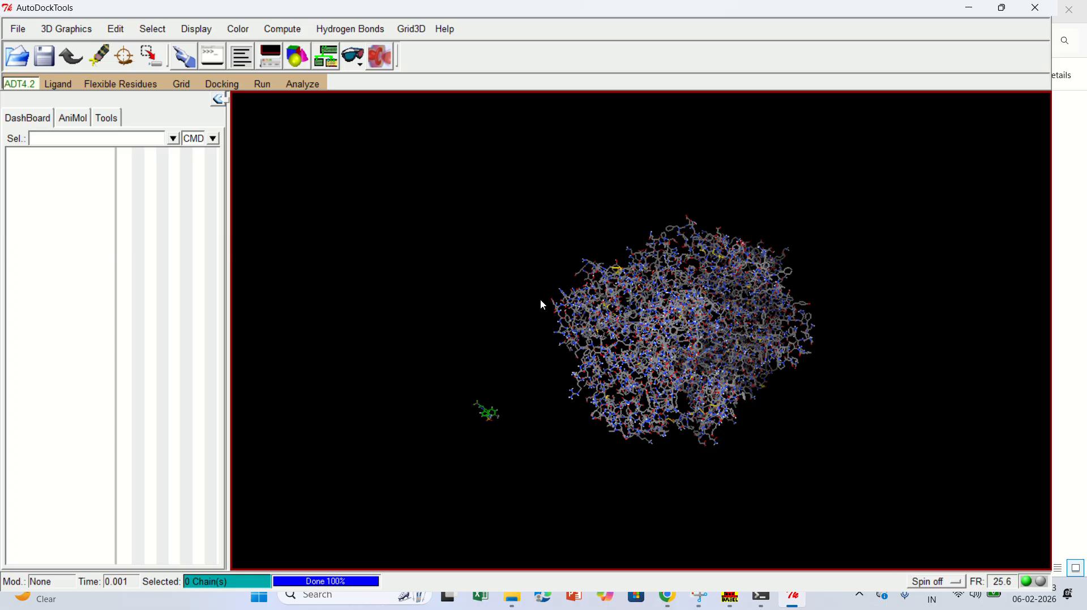
drag(696, 294, 727, 392)
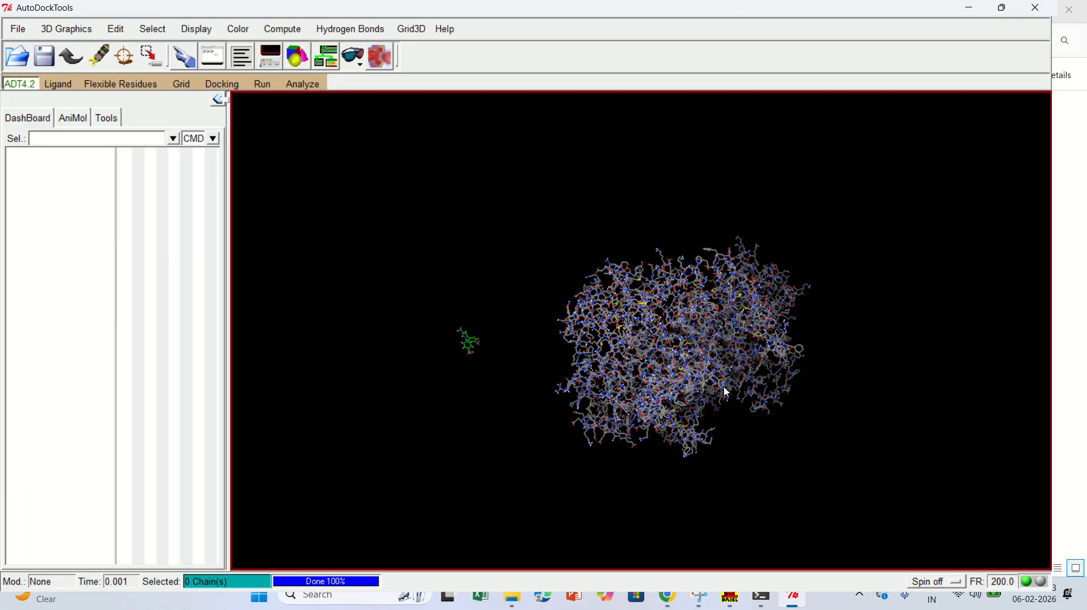